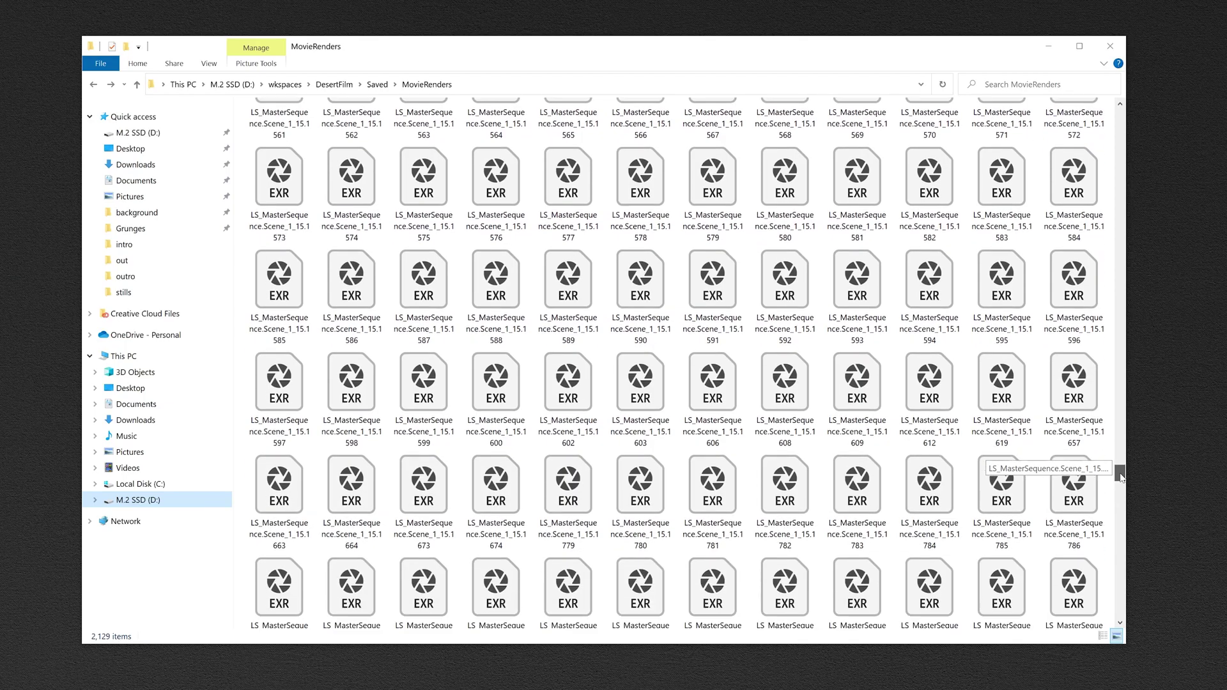
Start playback of the rendered DesertFilm video in the media player.
scroll(1198, 480, down, 5)
scroll(1122, 484, down, 3)
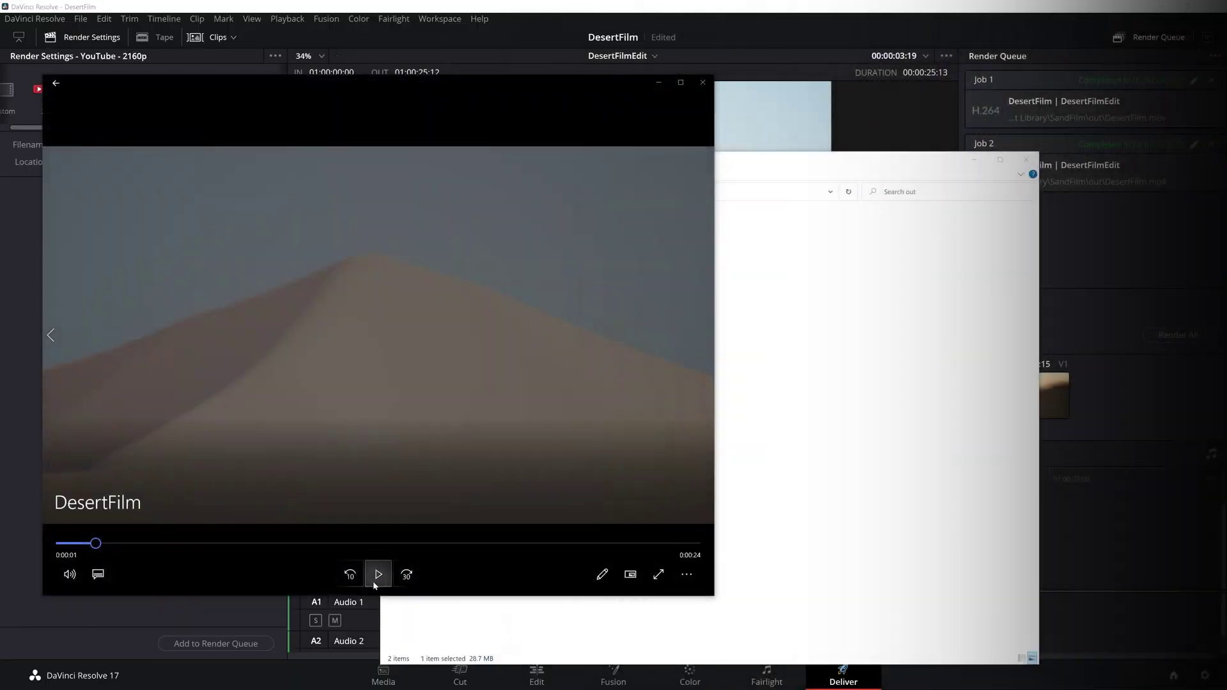
click(377, 574)
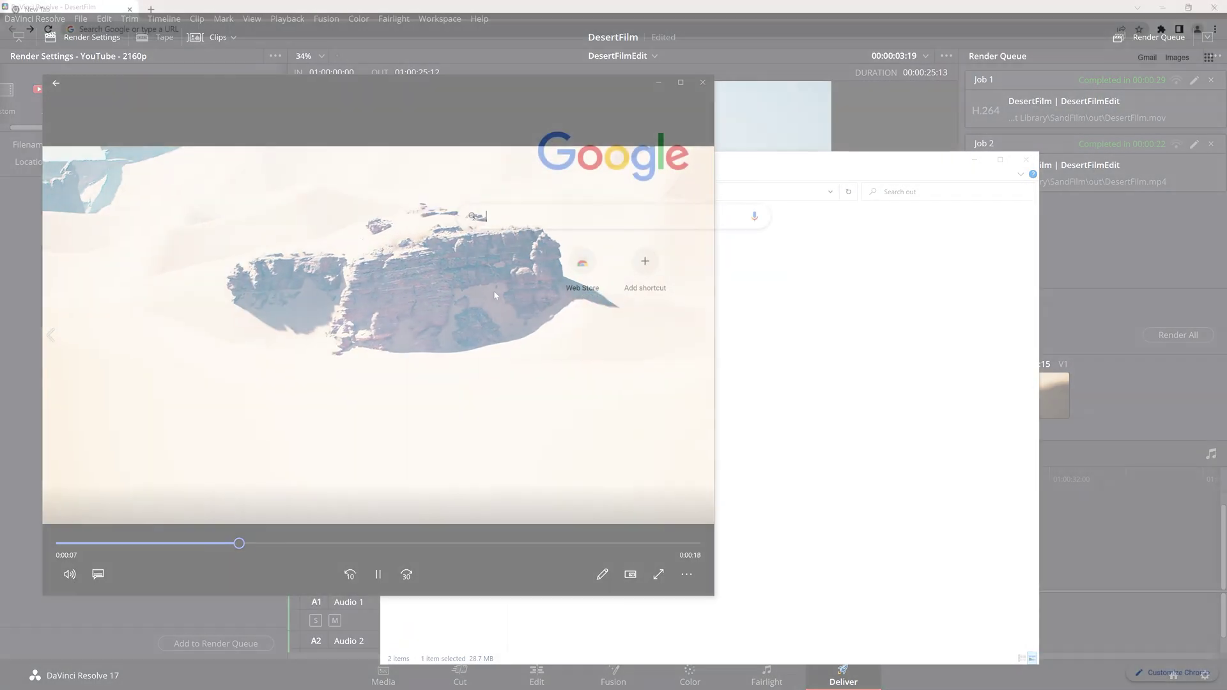
Search Google for 'davinci resolve' and bring up the Blackmagic page's Free Download options.
text(davinci re)
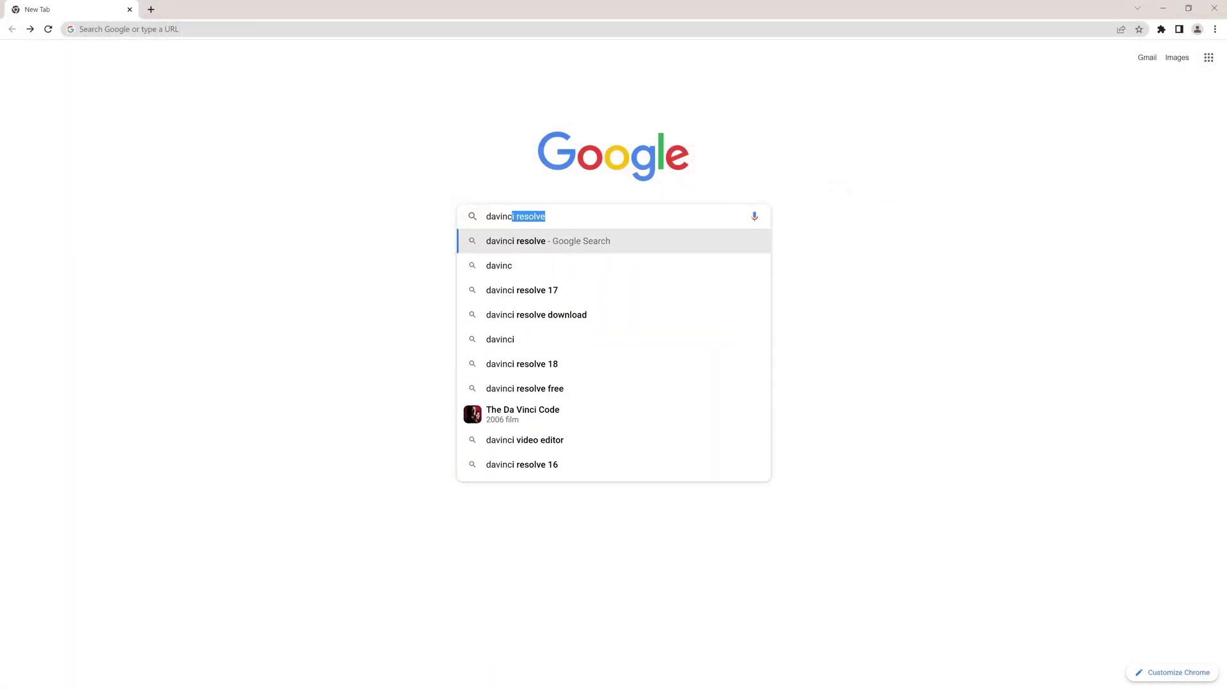
text(solve)
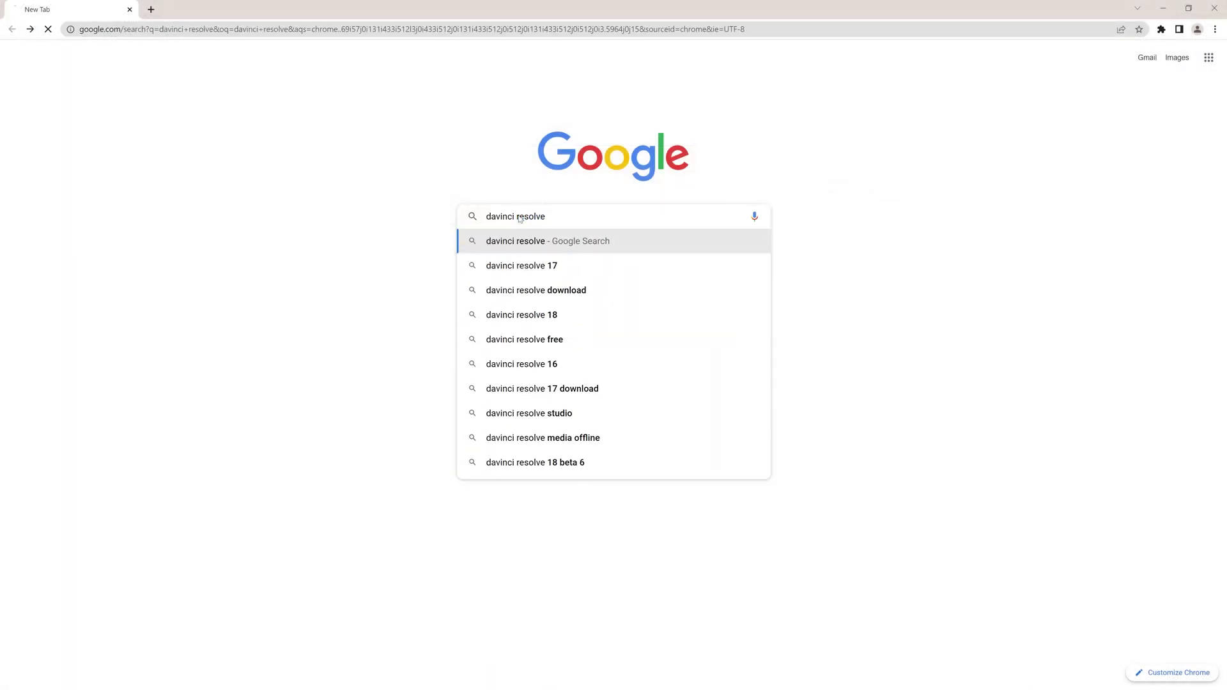
key(Return)
click(206, 165)
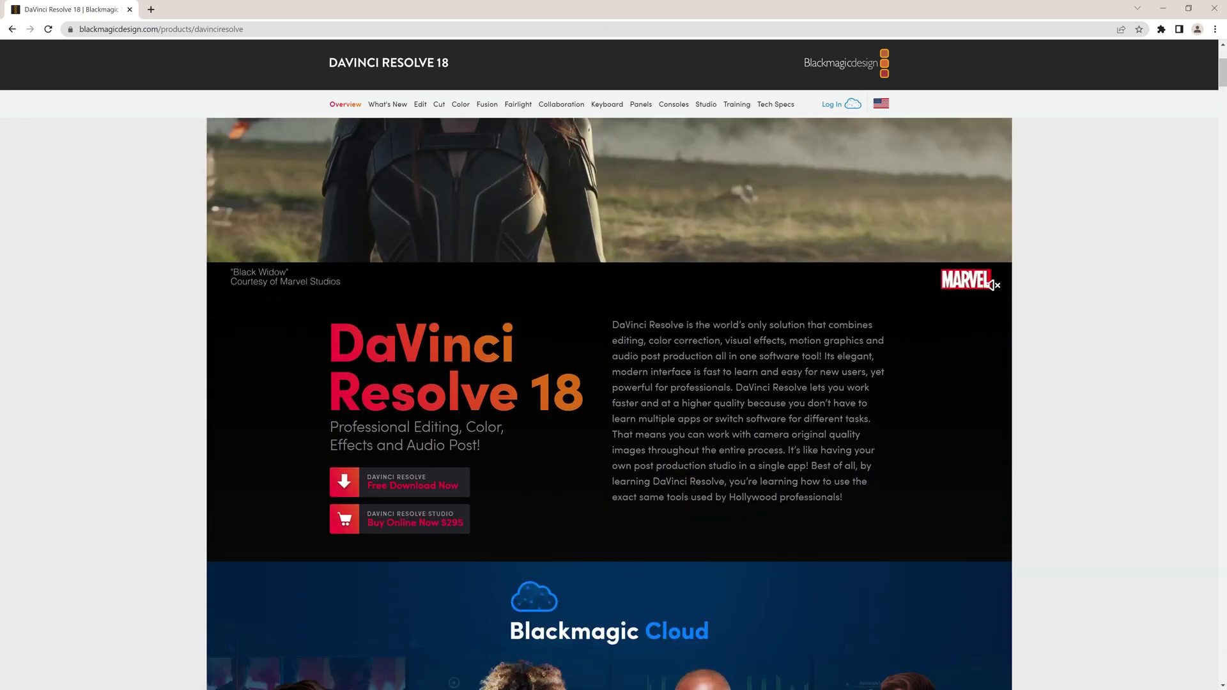
click(449, 479)
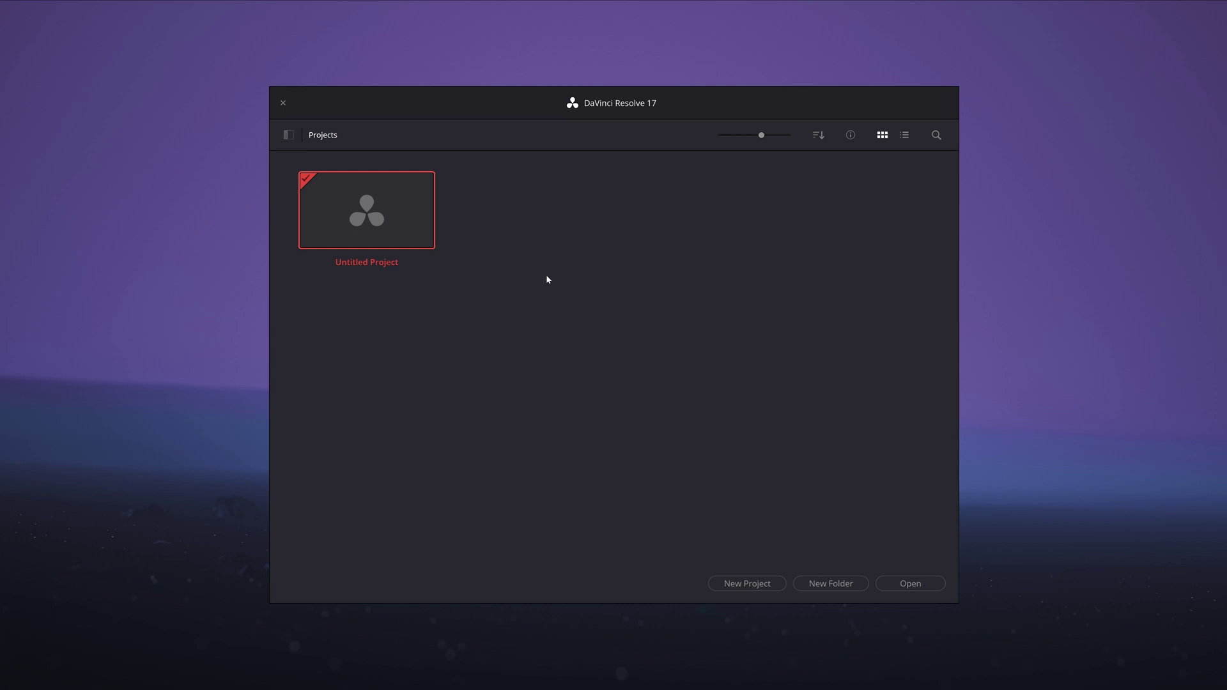
Create the new DesertFilm project from Project Manager, then go to the Media page.
click(729, 583)
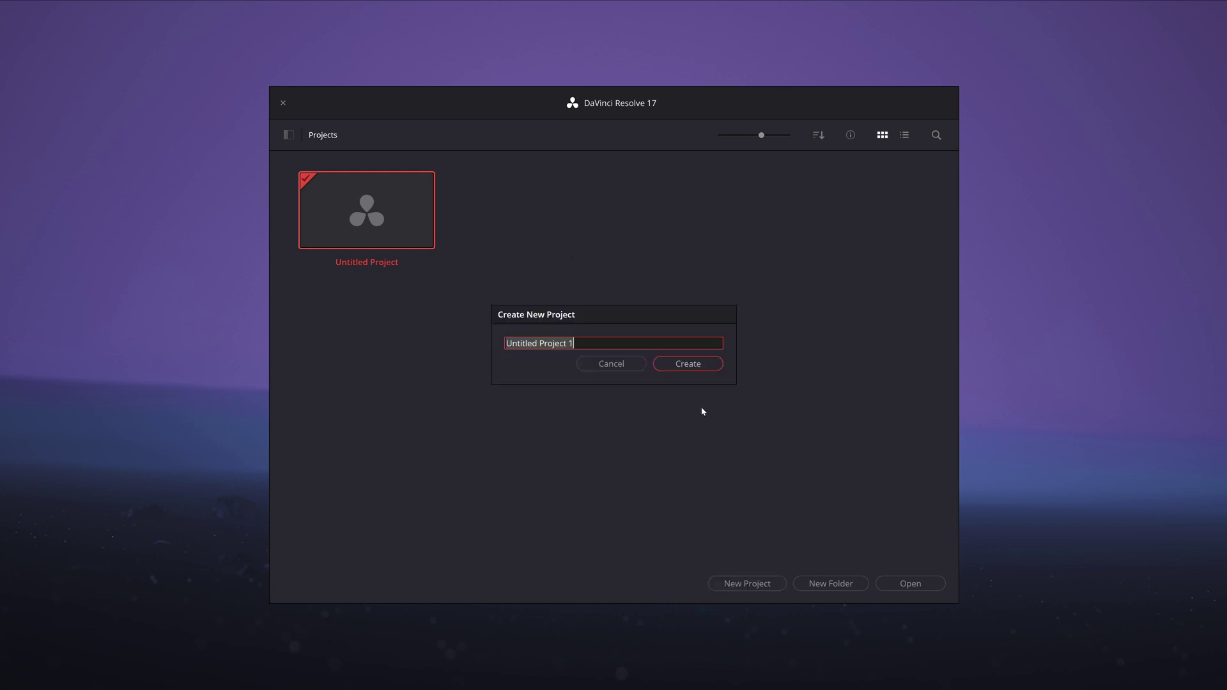
text(DesertFilm)
click(683, 366)
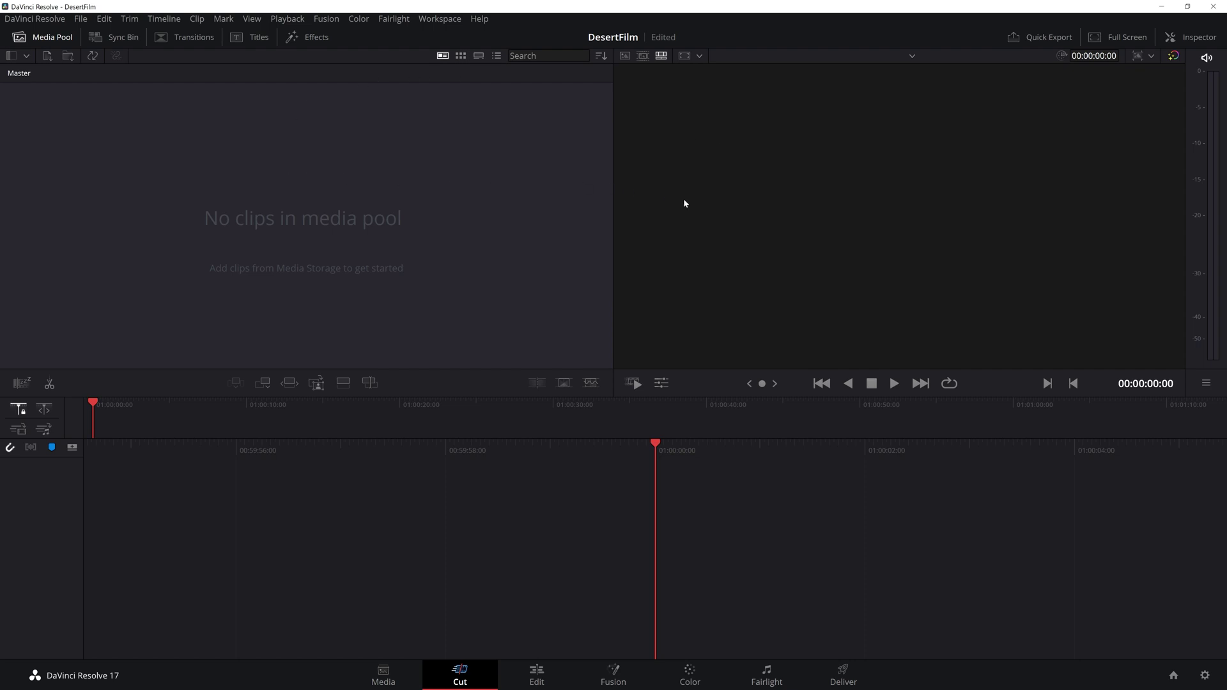
click(384, 681)
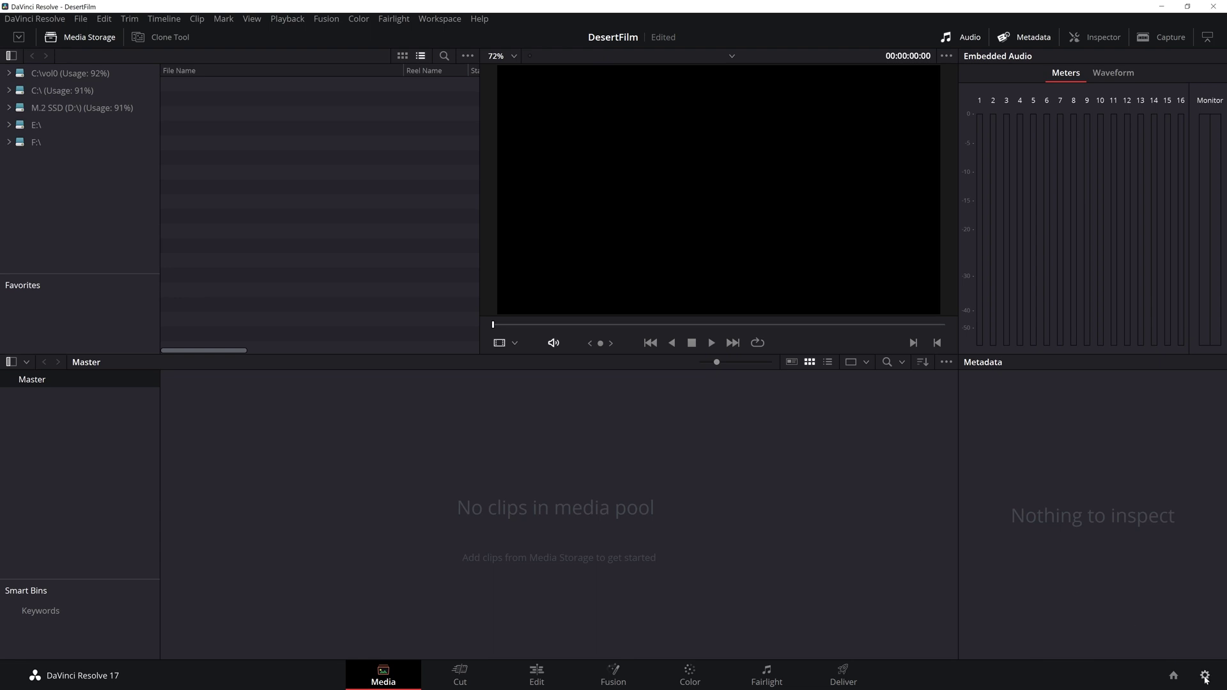
In Project Settings, set timeline resolution to 3840 x 2160 Ultra HD and frame rate to 30.
click(1206, 676)
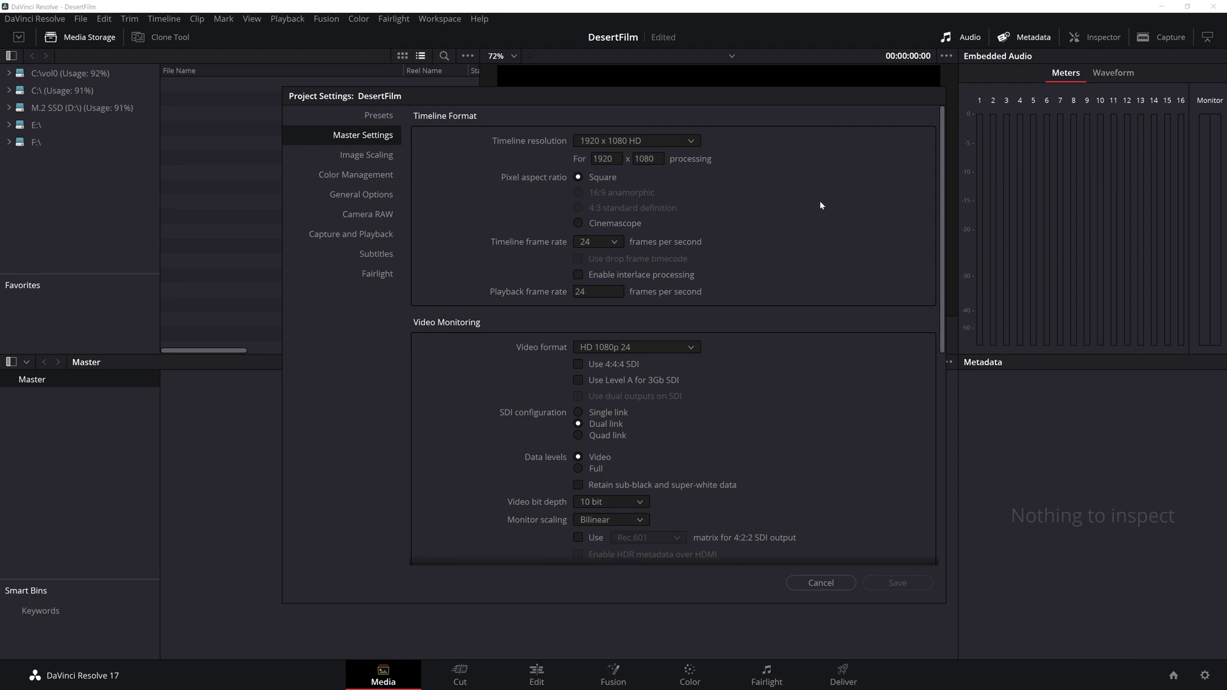
click(659, 143)
scroll(657, 215, down, 1)
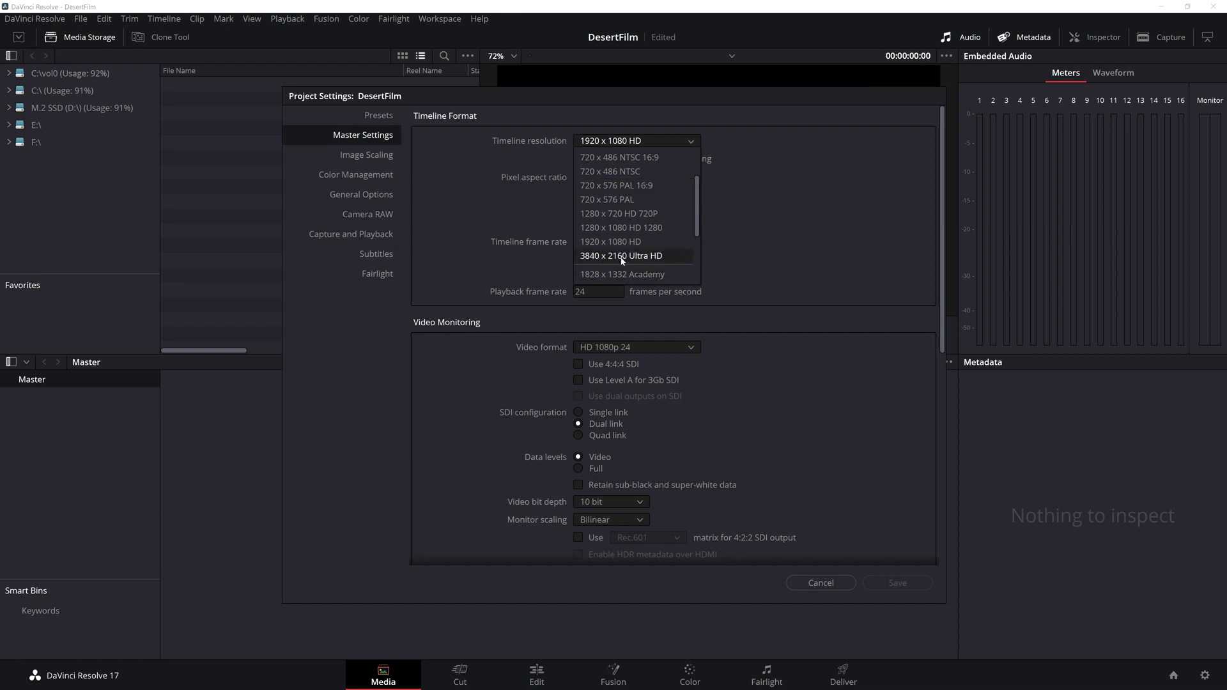
click(669, 258)
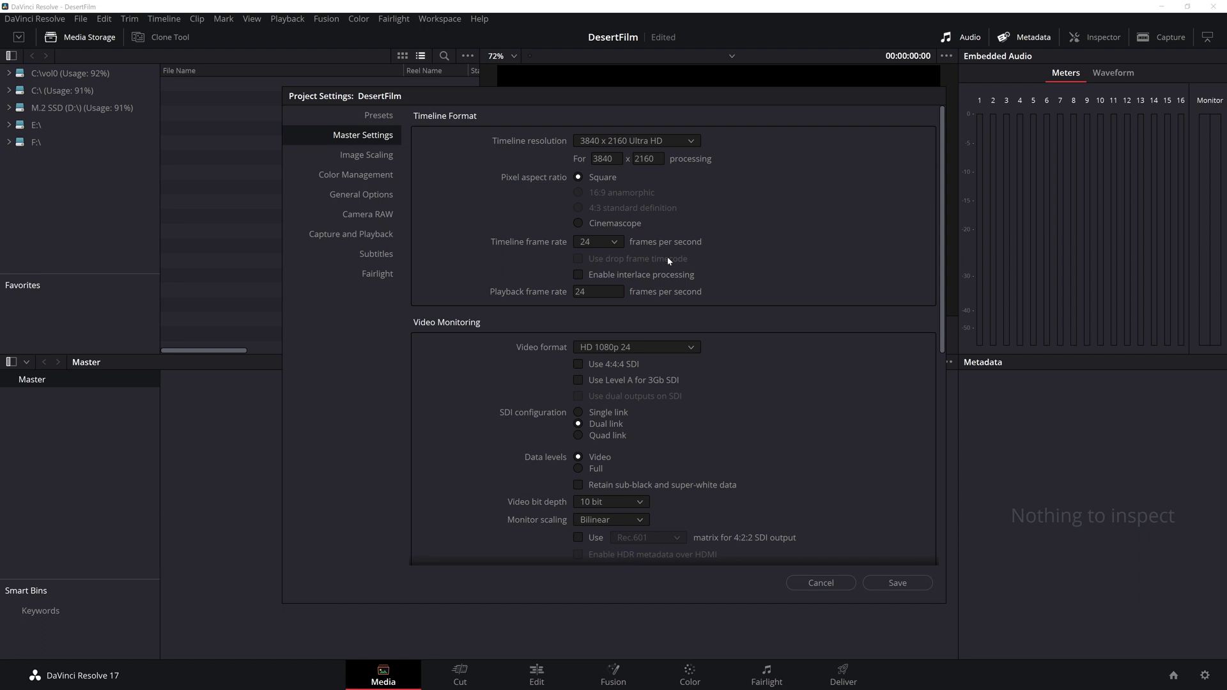
click(615, 244)
click(593, 343)
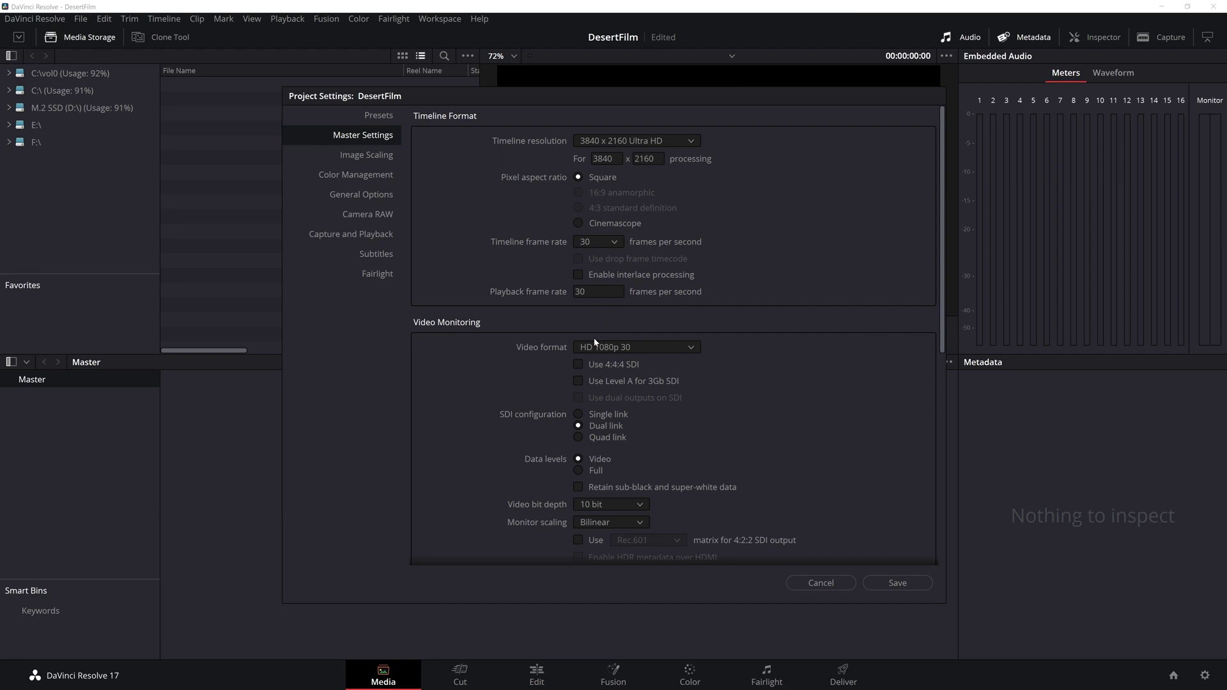
Under Color Management, choose Linear to sRGB as the input lookup table.
click(355, 175)
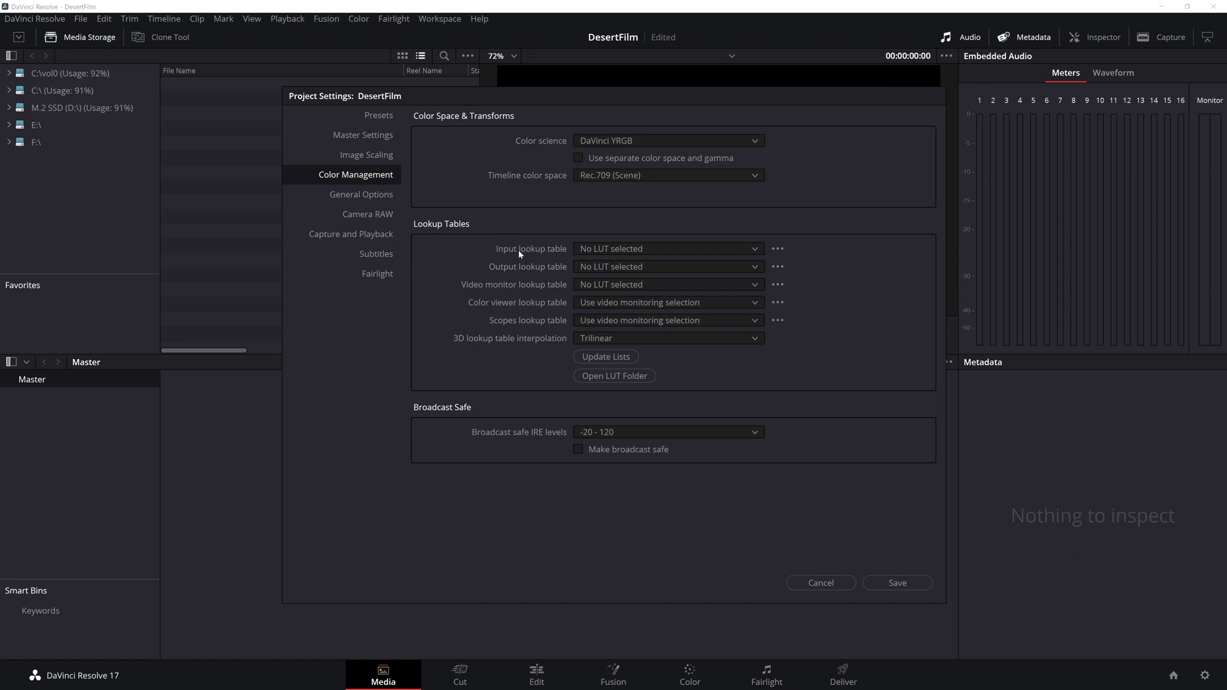
click(642, 251)
scroll(681, 347, down, 15)
scroll(680, 347, down, 12)
scroll(681, 347, down, 4)
scroll(665, 351, down, 3)
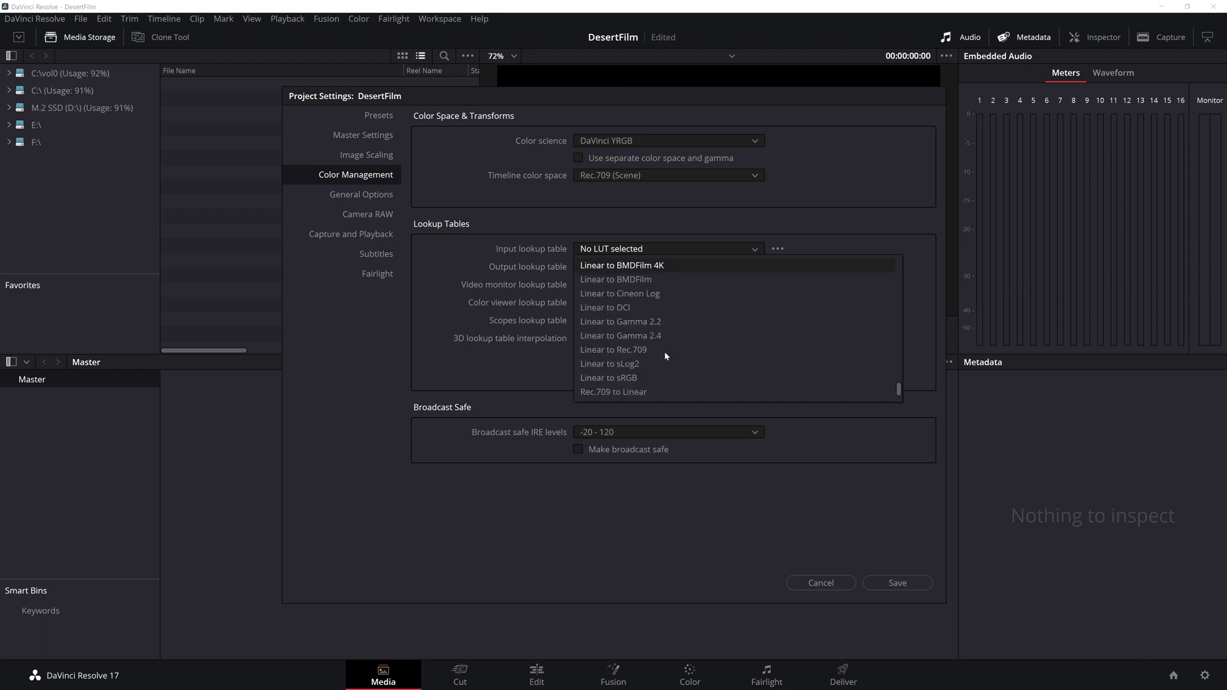
click(678, 382)
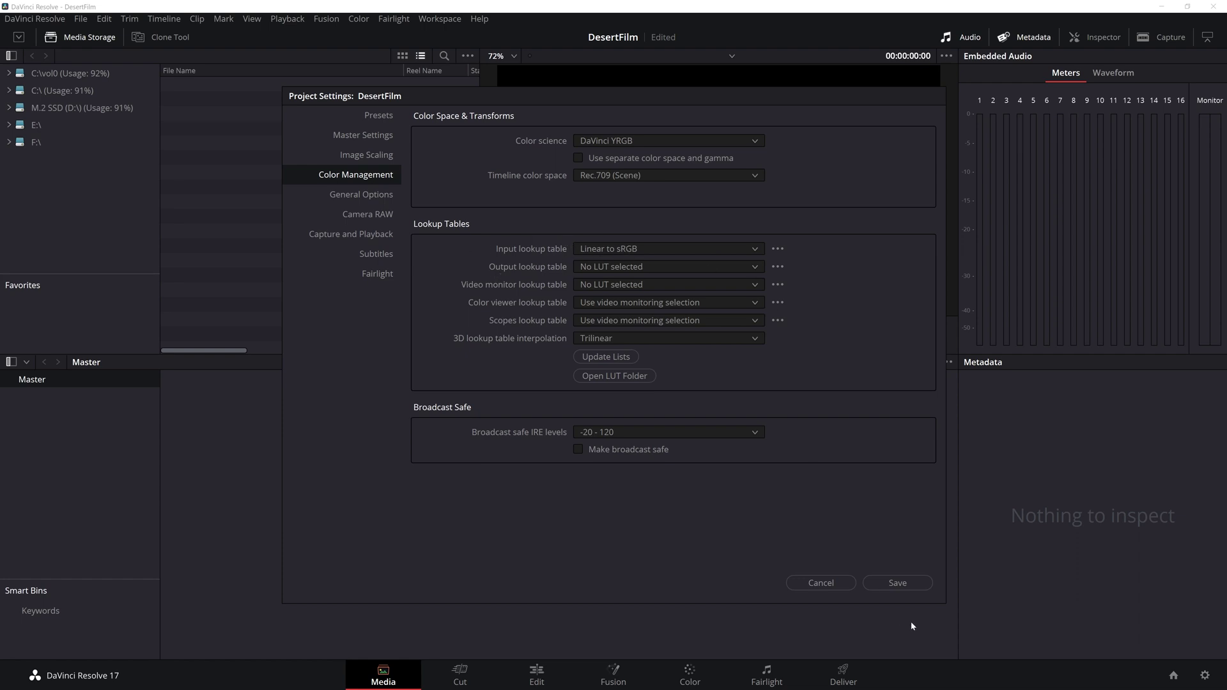
Save the project settings and set the media browser's frame display mode to Sequence.
click(913, 583)
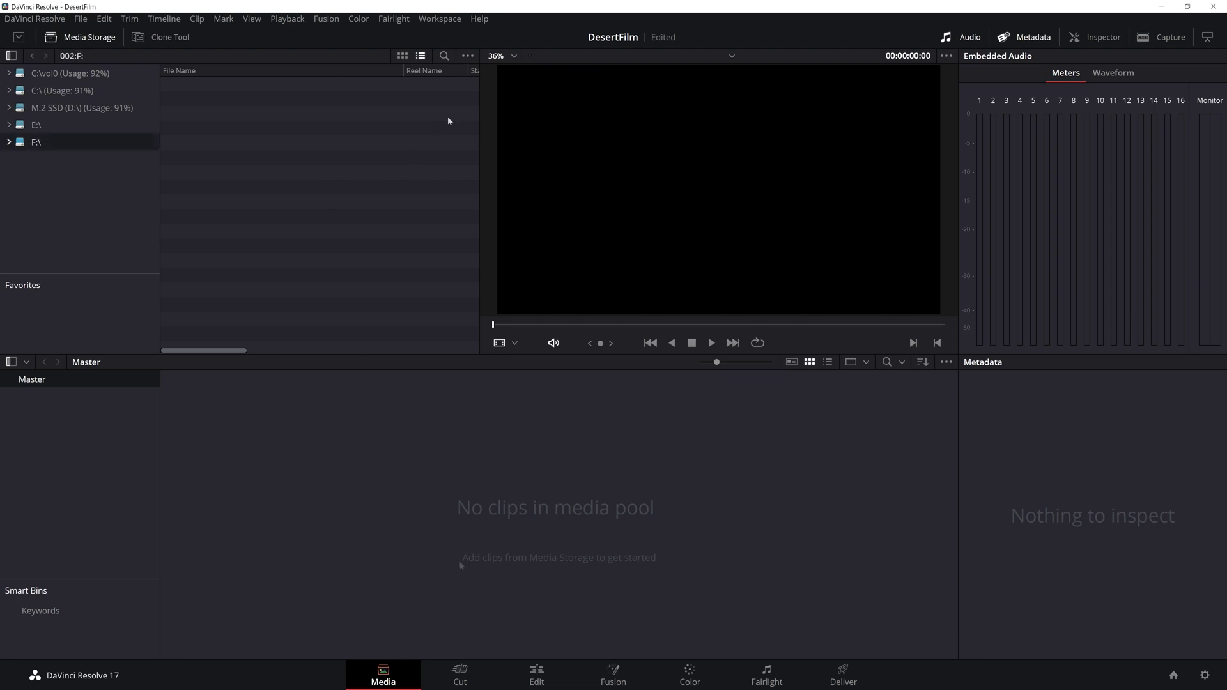
click(471, 58)
mouse_move(476, 73)
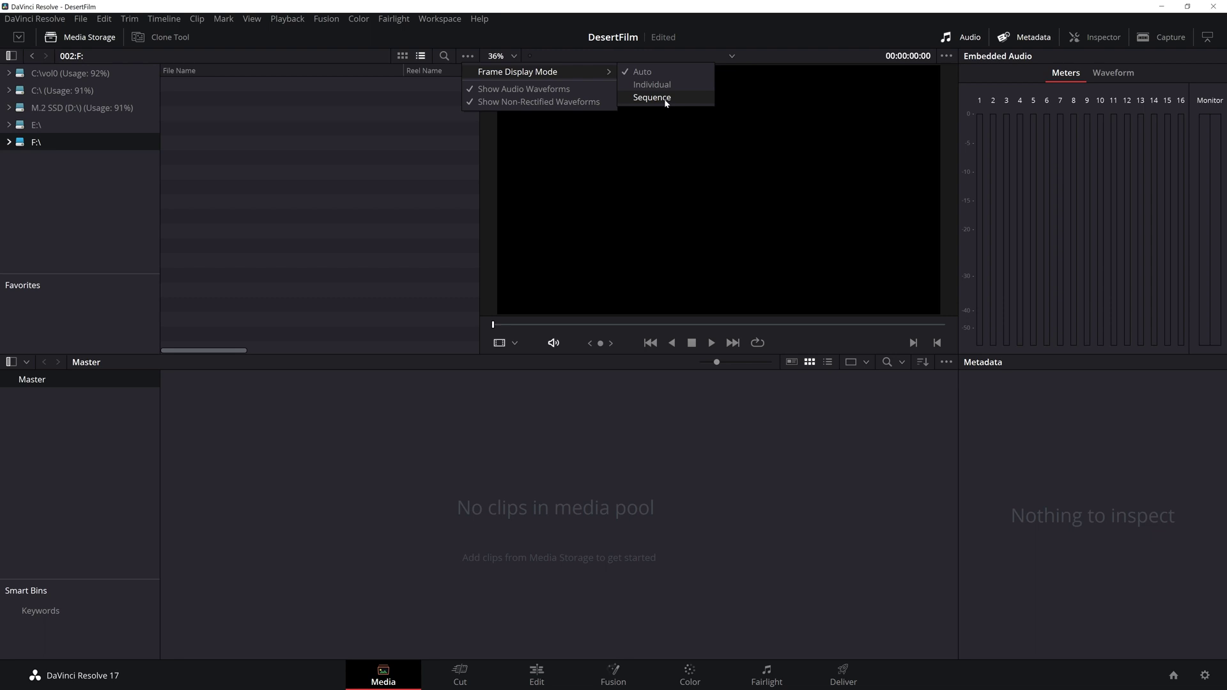
click(698, 97)
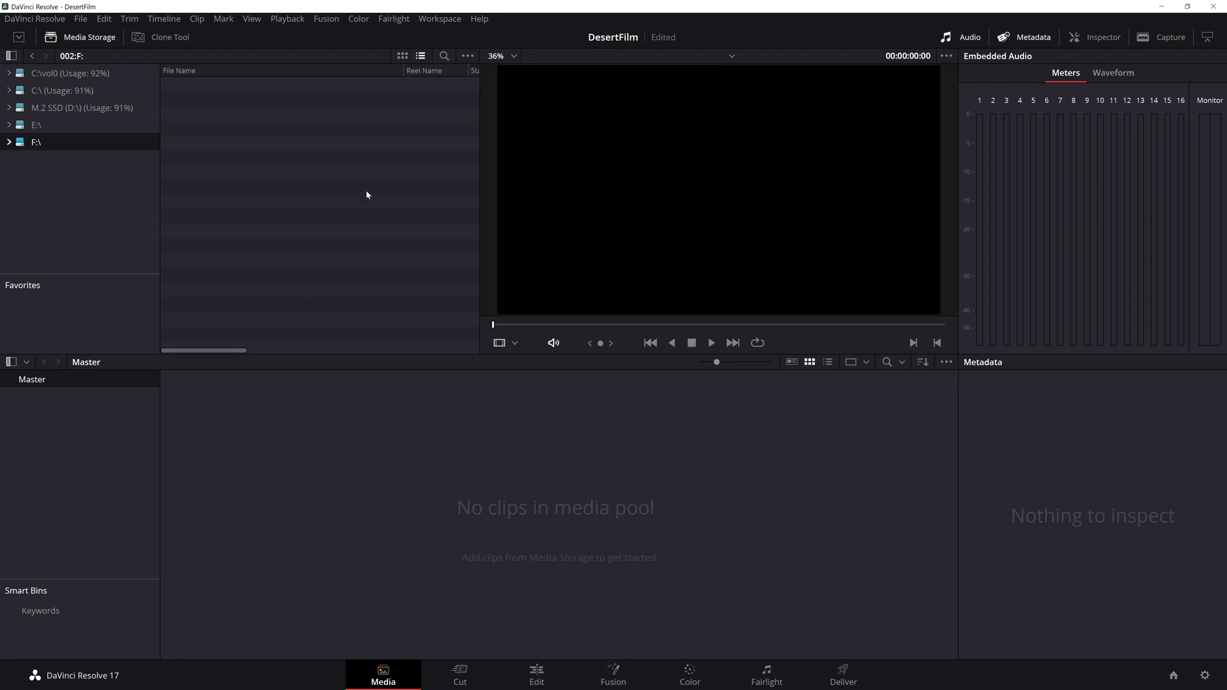
Expand the M.2 SSD (D:\) drive and open the MovieRenders folder.
click(9, 109)
scroll(46, 223, down, 4)
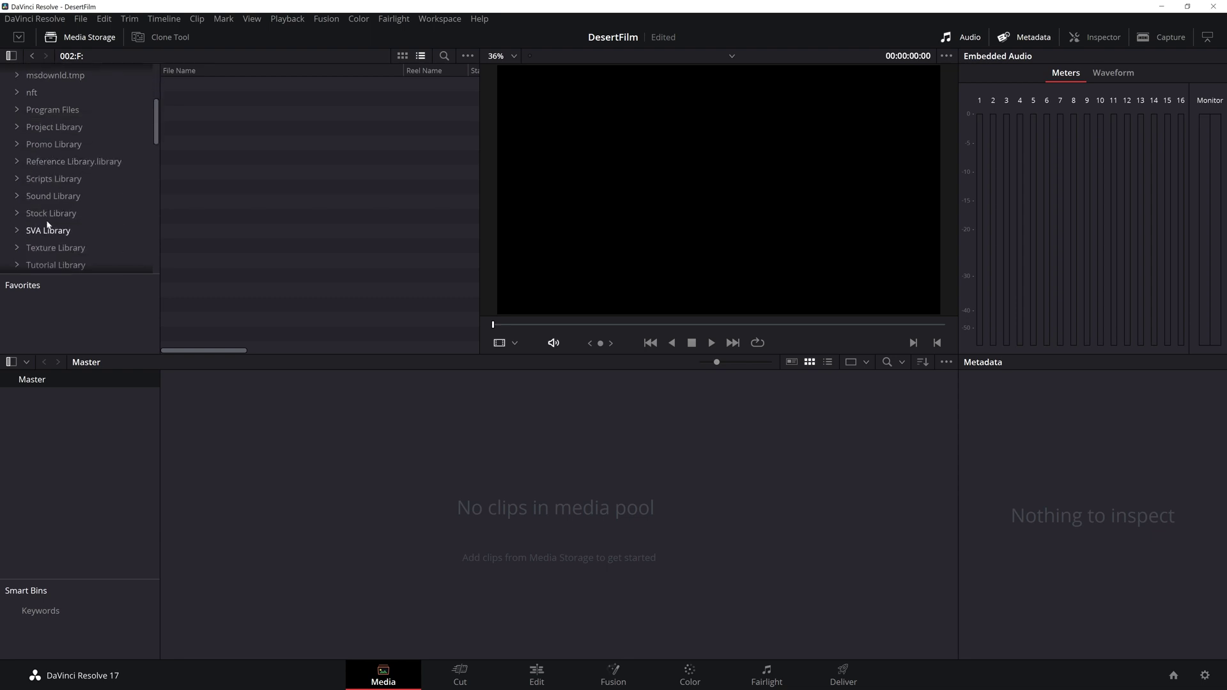
scroll(47, 222, down, 10)
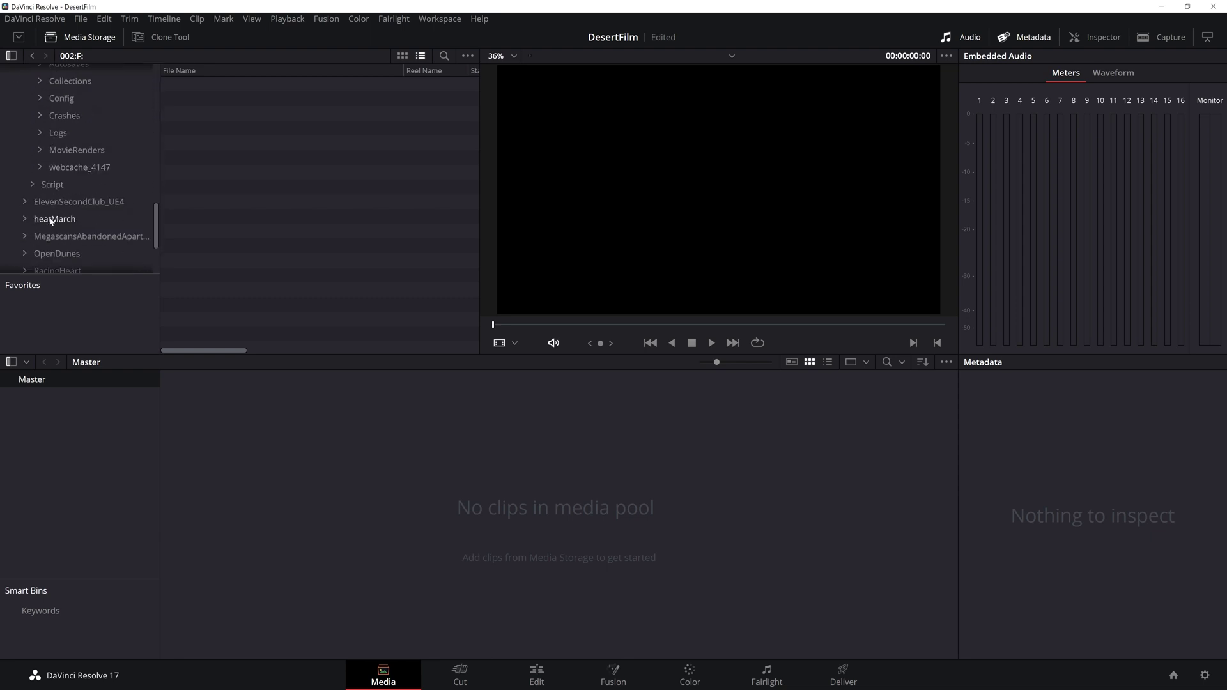
click(77, 151)
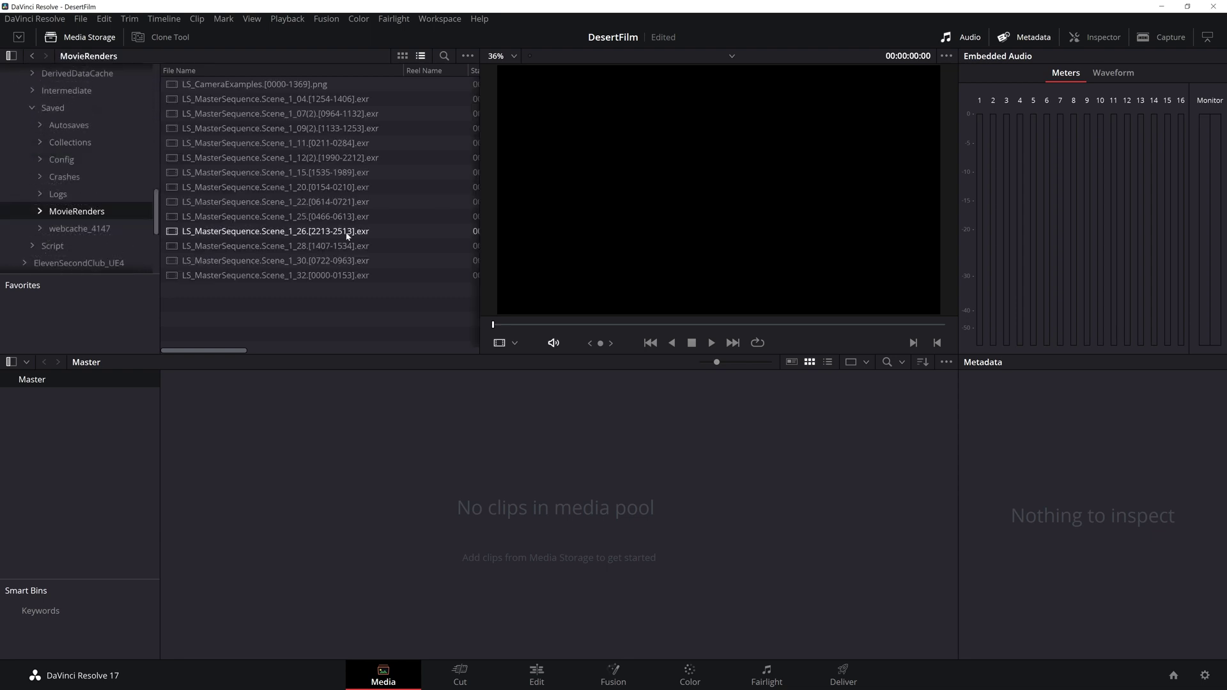
Load and scrub through the Scene_1_04 and Scene_1_32 shots in the viewer.
click(468, 55)
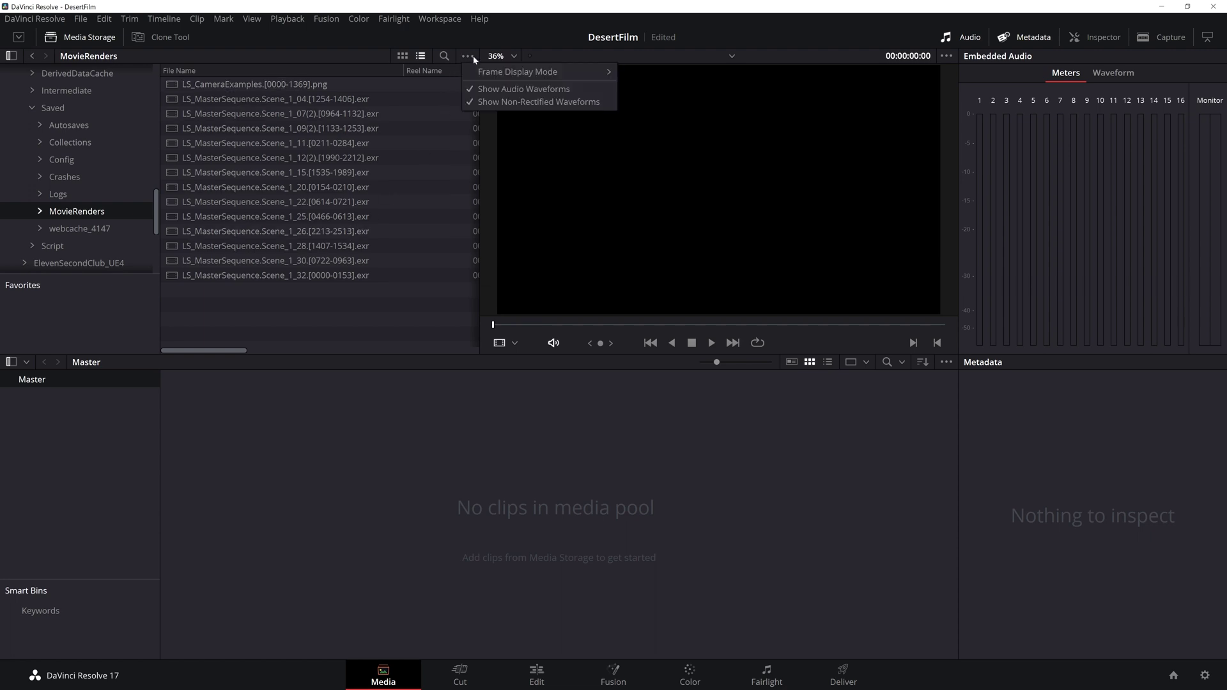
mouse_move(575, 71)
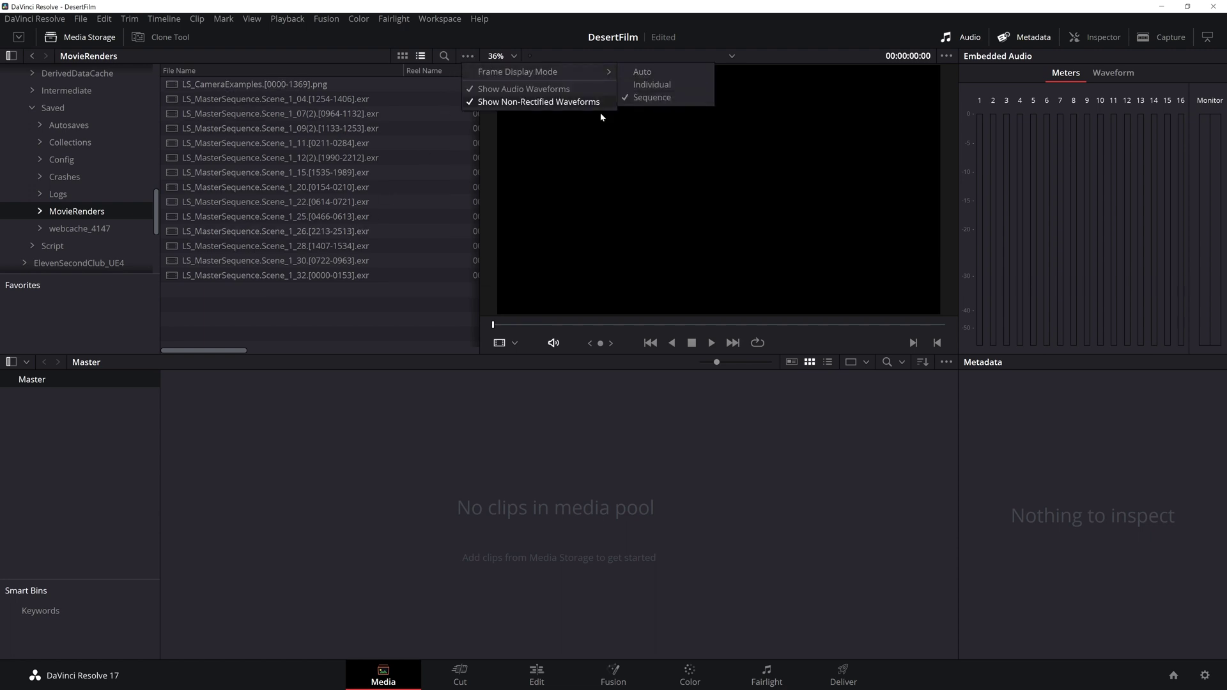
click(277, 101)
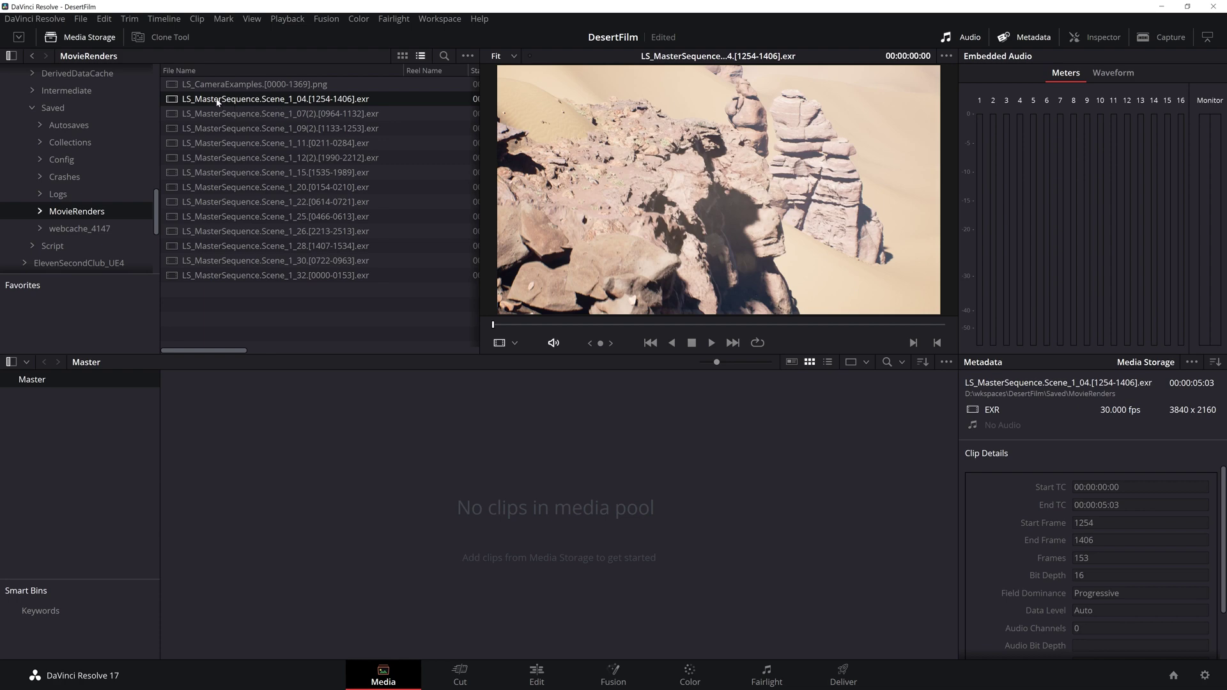
click(563, 326)
drag(562, 328, 758, 325)
click(345, 276)
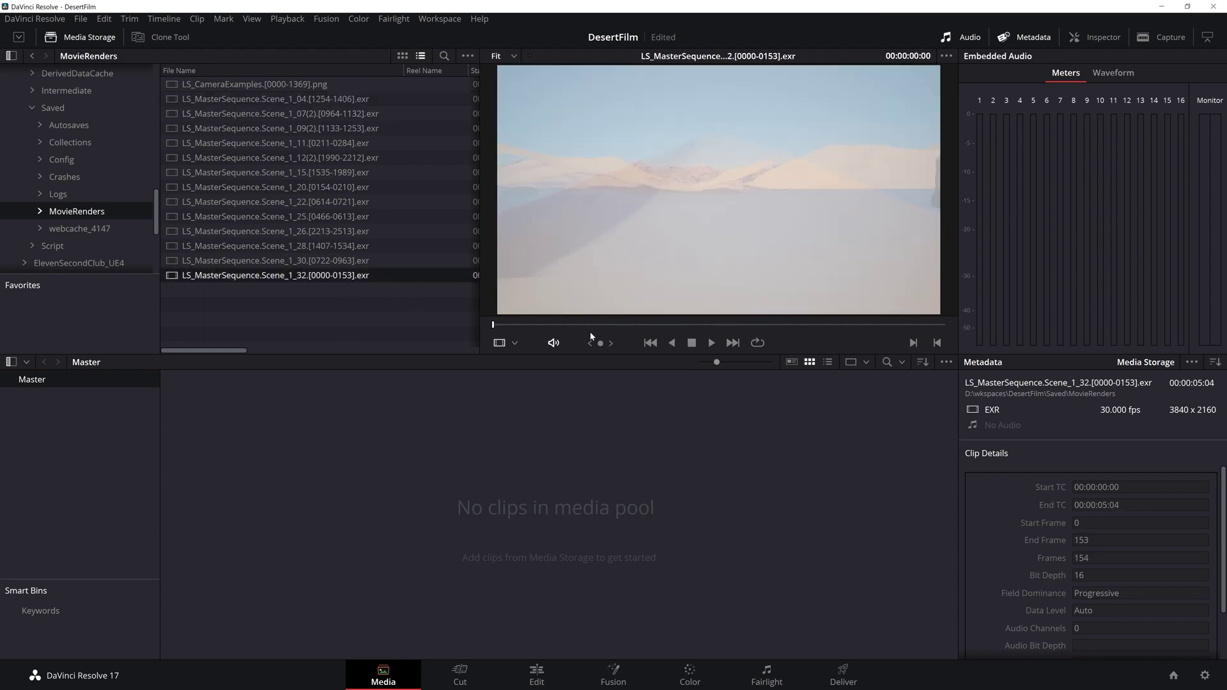
drag(587, 331, 874, 326)
Scrub through Scene_1_30 and Scene_1_28, then select every file in MovieRenders.
key(Up)
drag(544, 326, 827, 326)
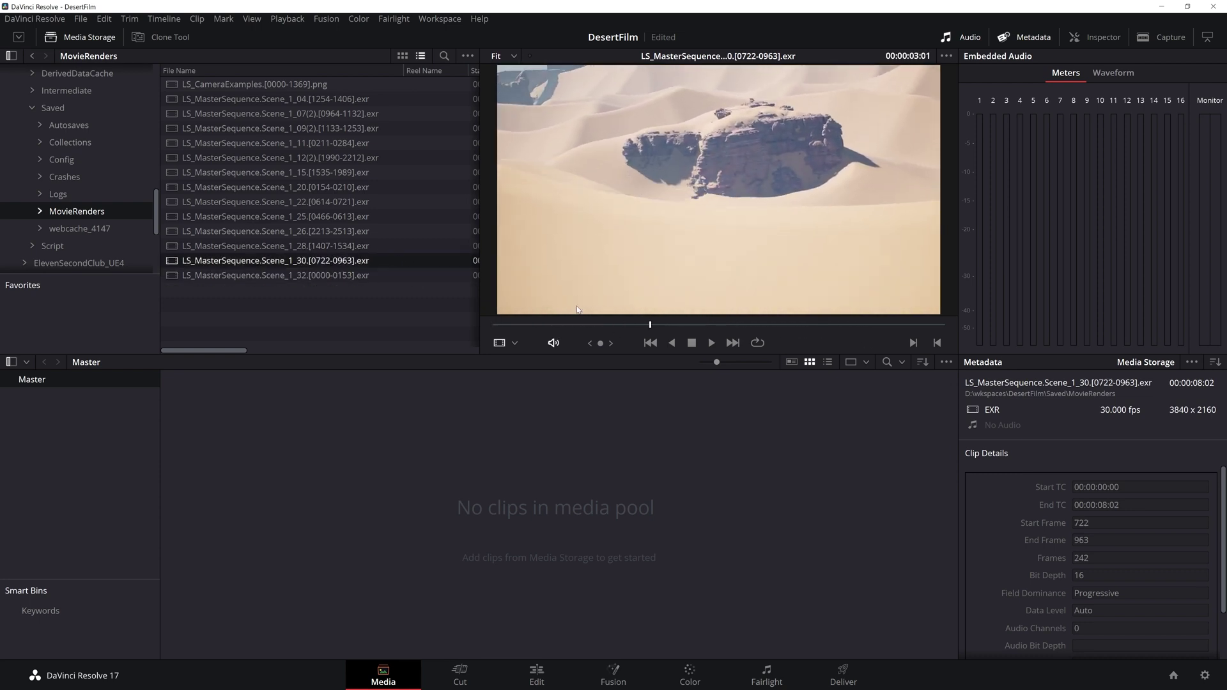
click(308, 250)
click(601, 324)
drag(604, 321, 683, 336)
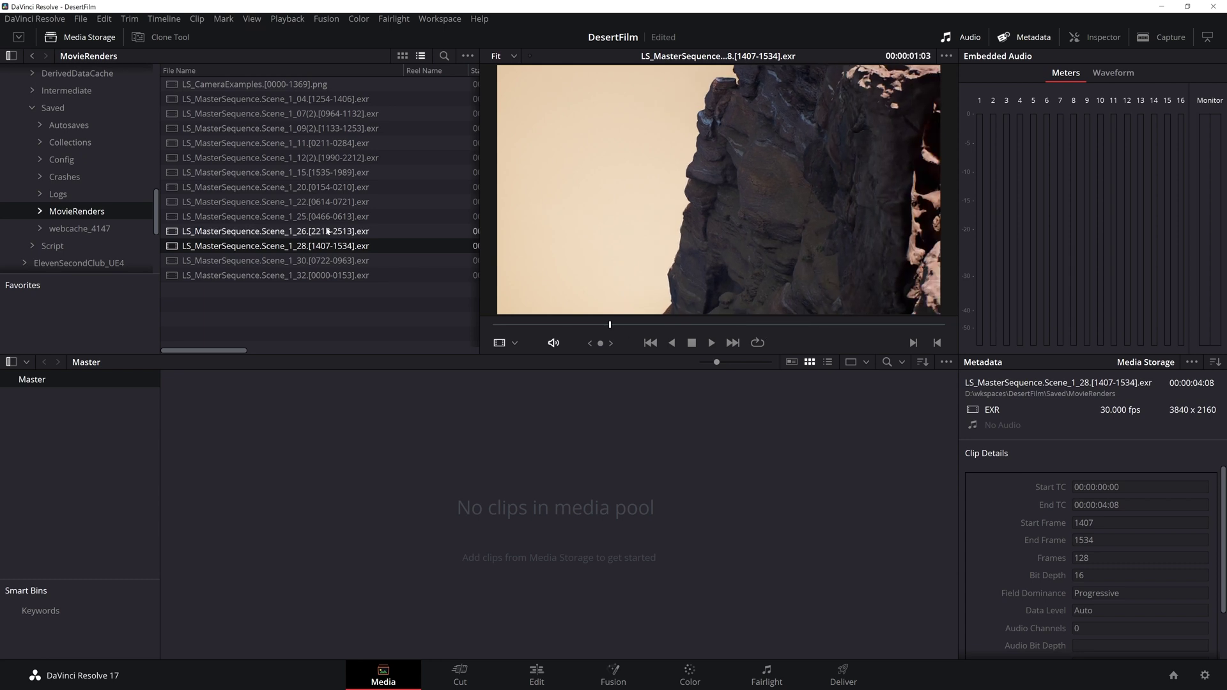
key(Up)
key(ctrl+a)
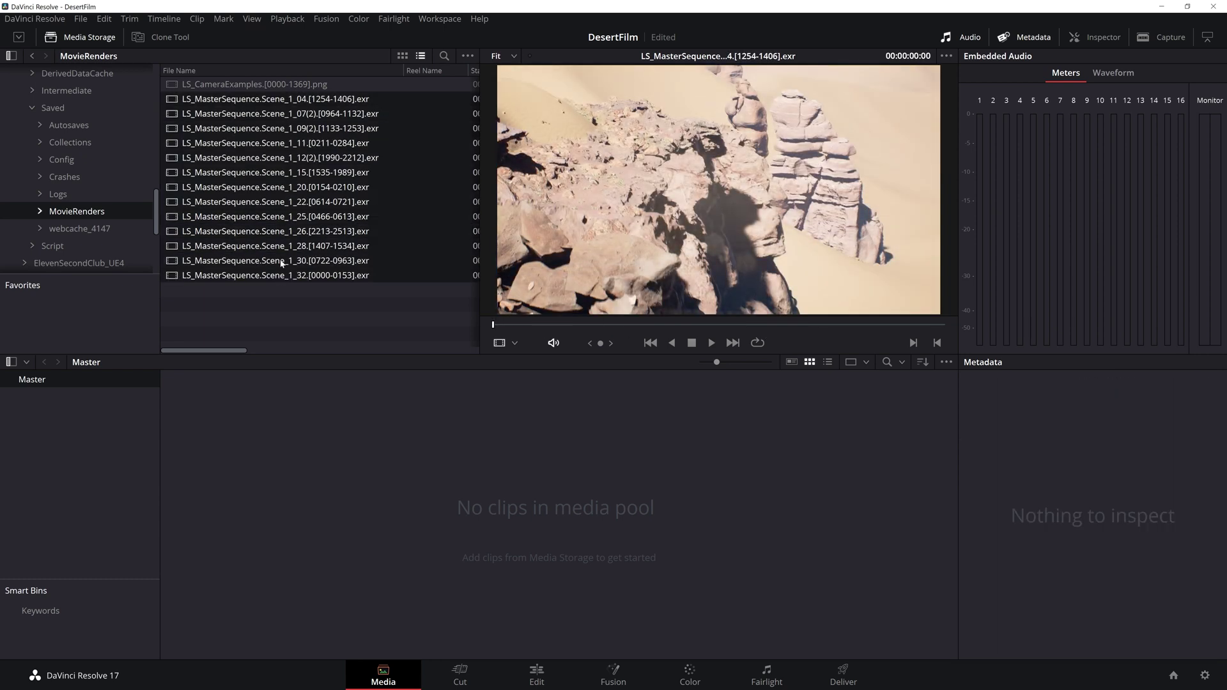
Drag all selected EXR shots into the Master media pool, then switch to the Edit page.
drag(284, 166, 446, 481)
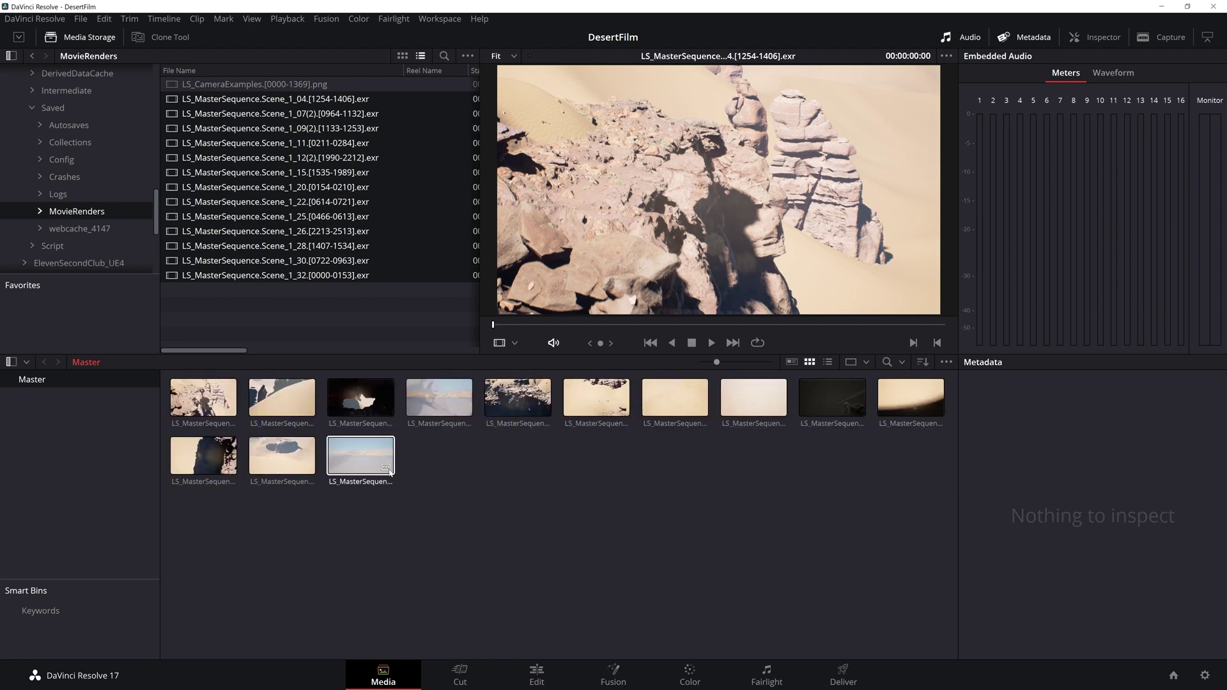
click(597, 397)
click(537, 672)
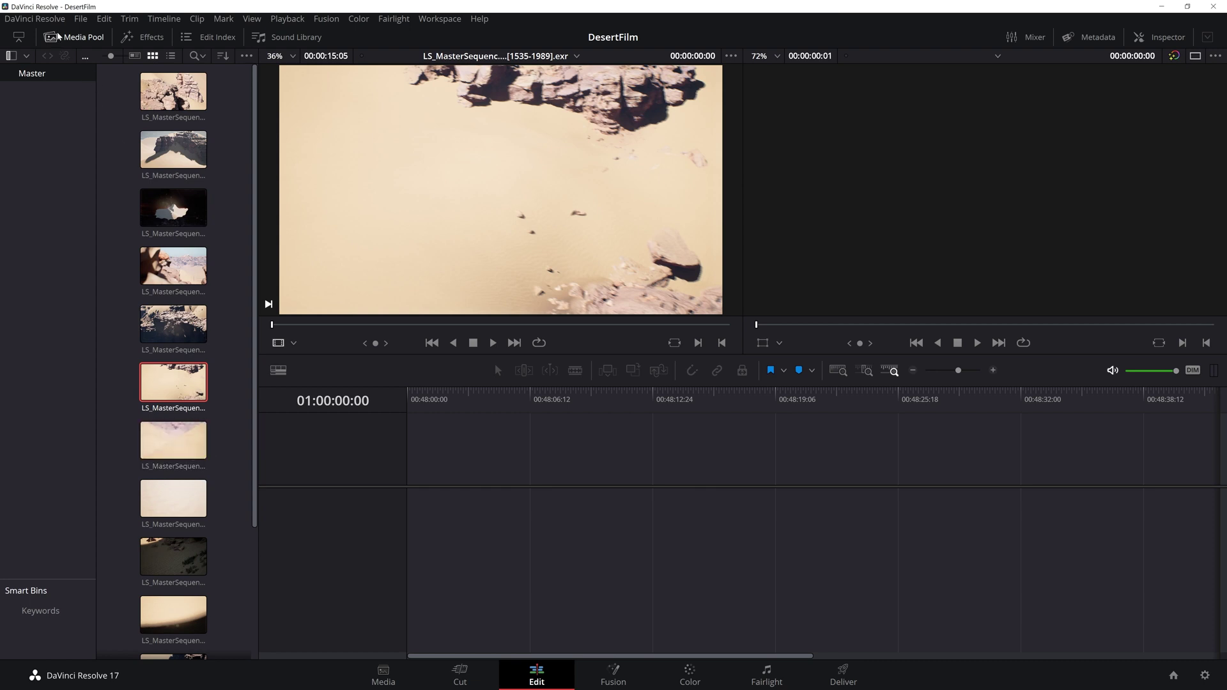
Create a new timeline named DesertFilmEdit from File > New Timeline.
click(81, 19)
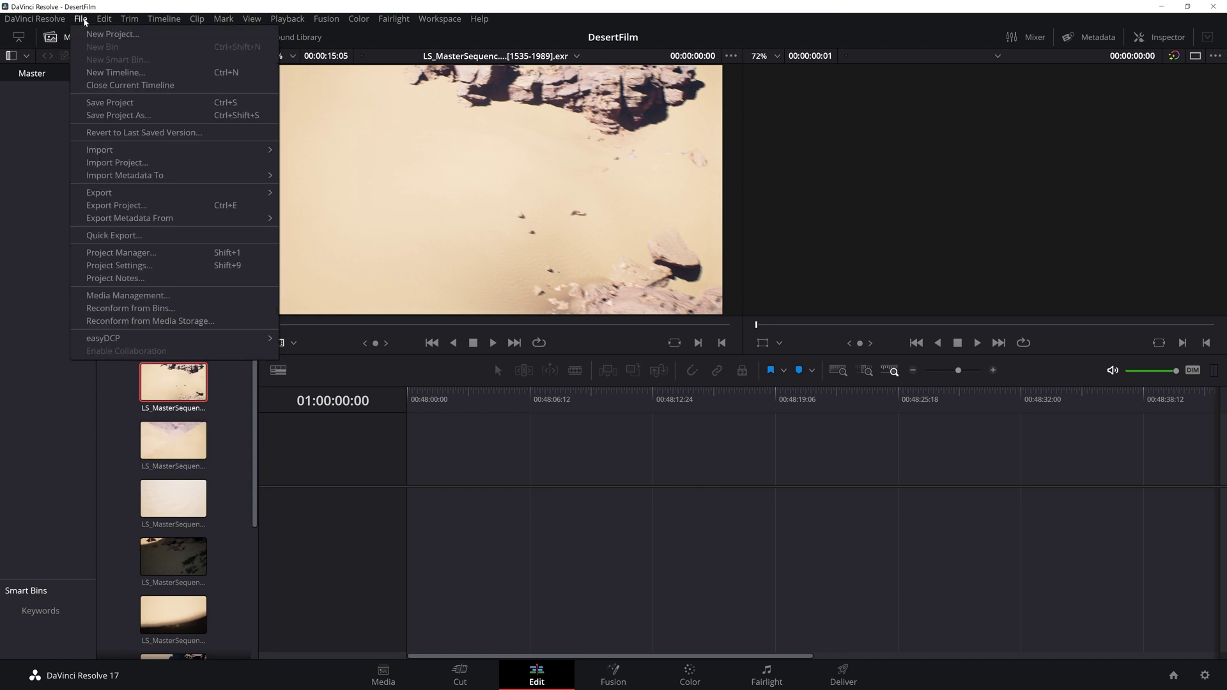
click(137, 73)
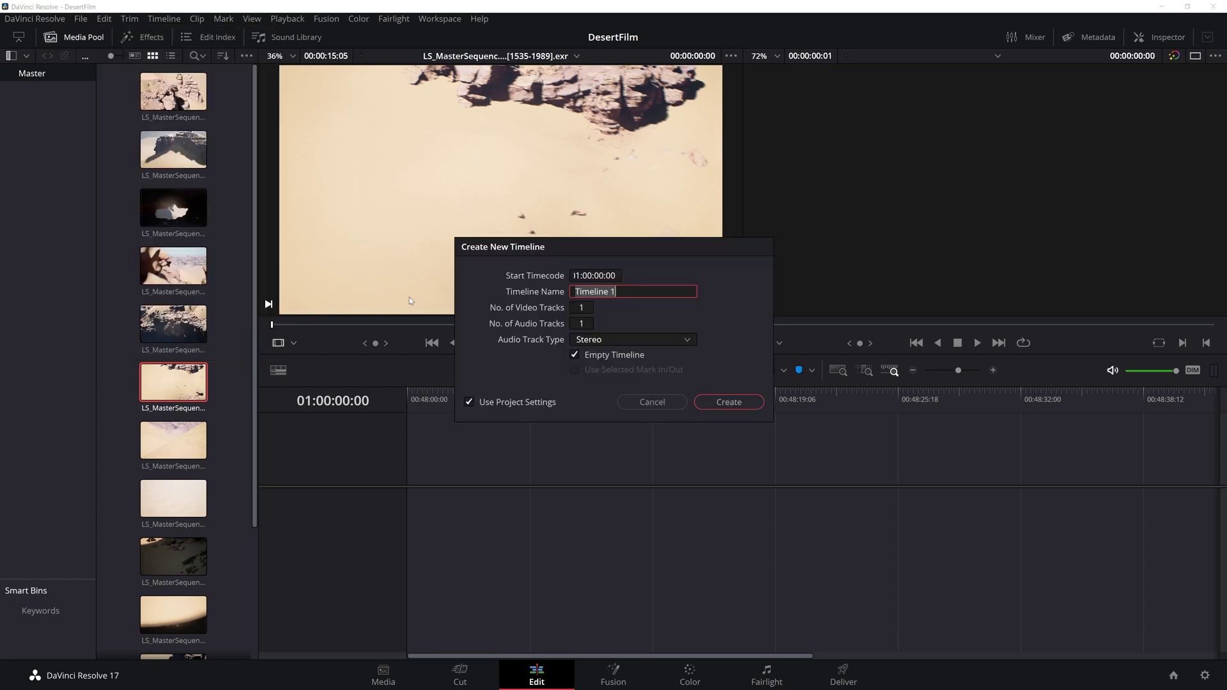
text(DesertFilmEdit)
click(732, 403)
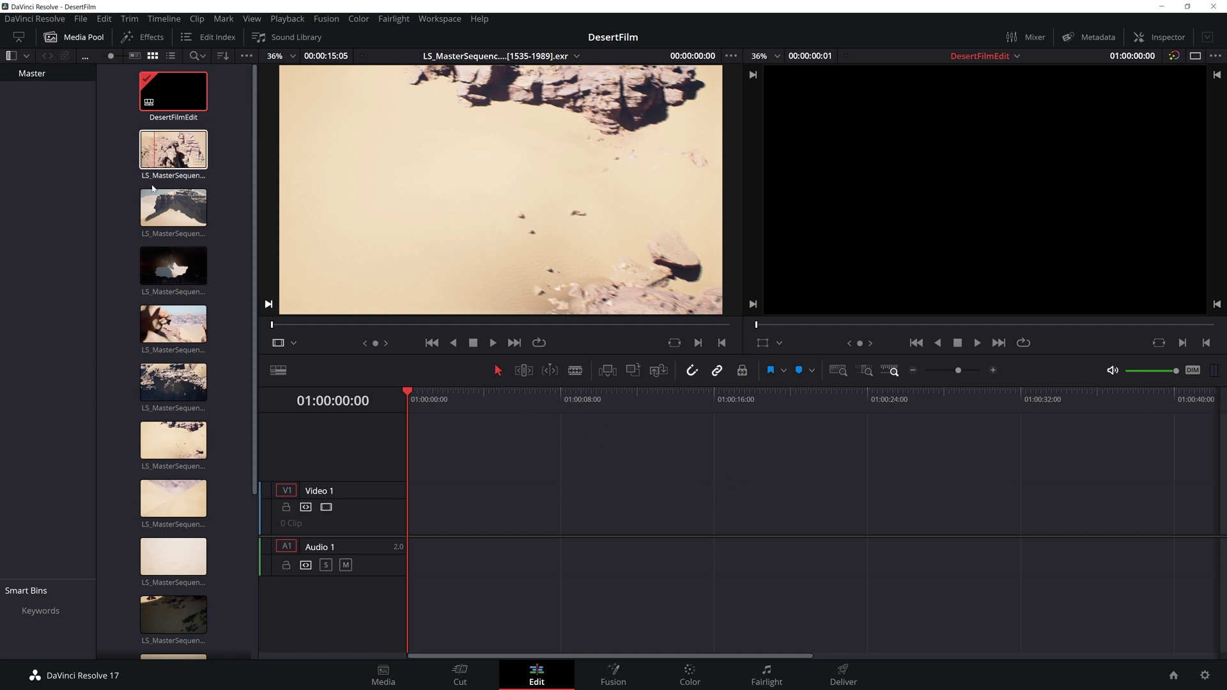
Place the last clip at the start of Video 1 and move another clip to a new position.
scroll(176, 153, down, 4)
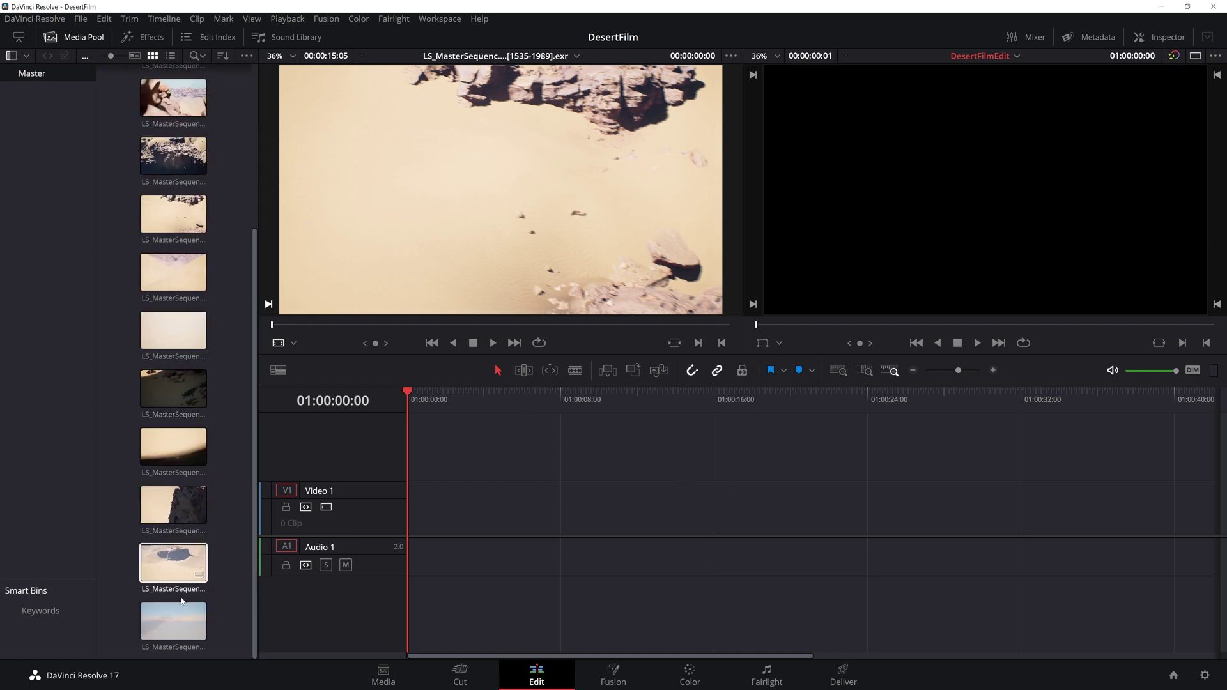
drag(173, 620, 414, 518)
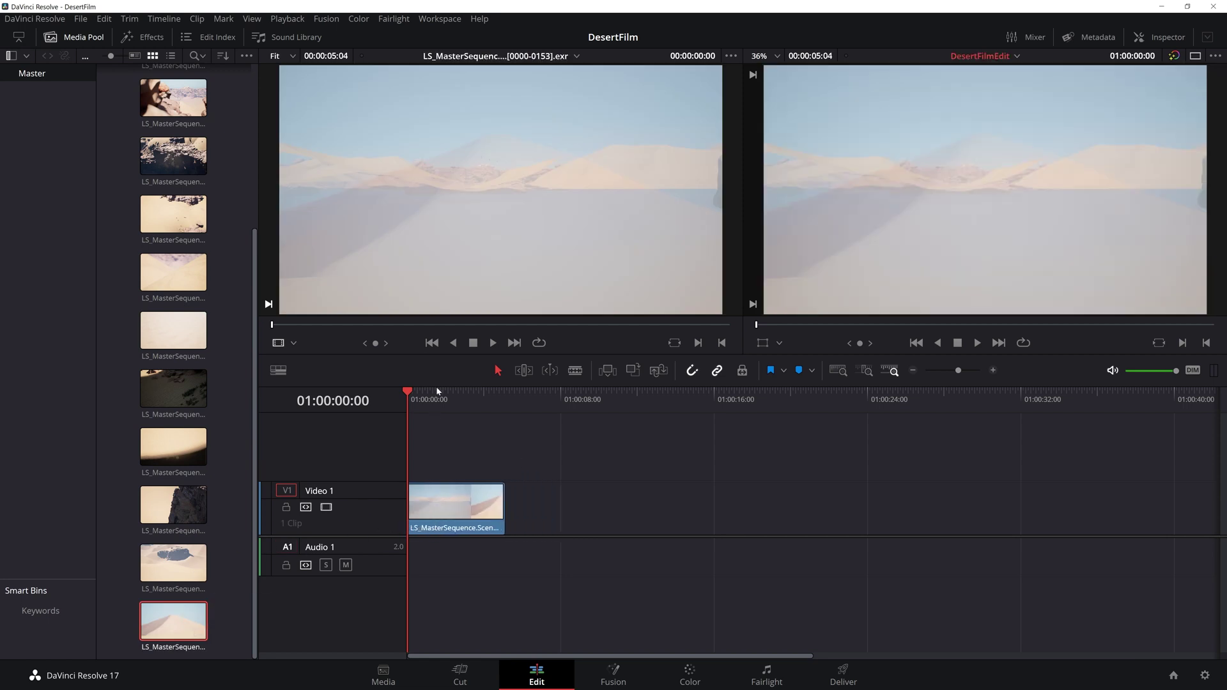
mouse_move(434, 392)
mouse_down()
mouse_move(507, 393)
mouse_move(408, 392)
mouse_move(454, 390)
mouse_move(408, 390)
mouse_move(425, 390)
mouse_up()
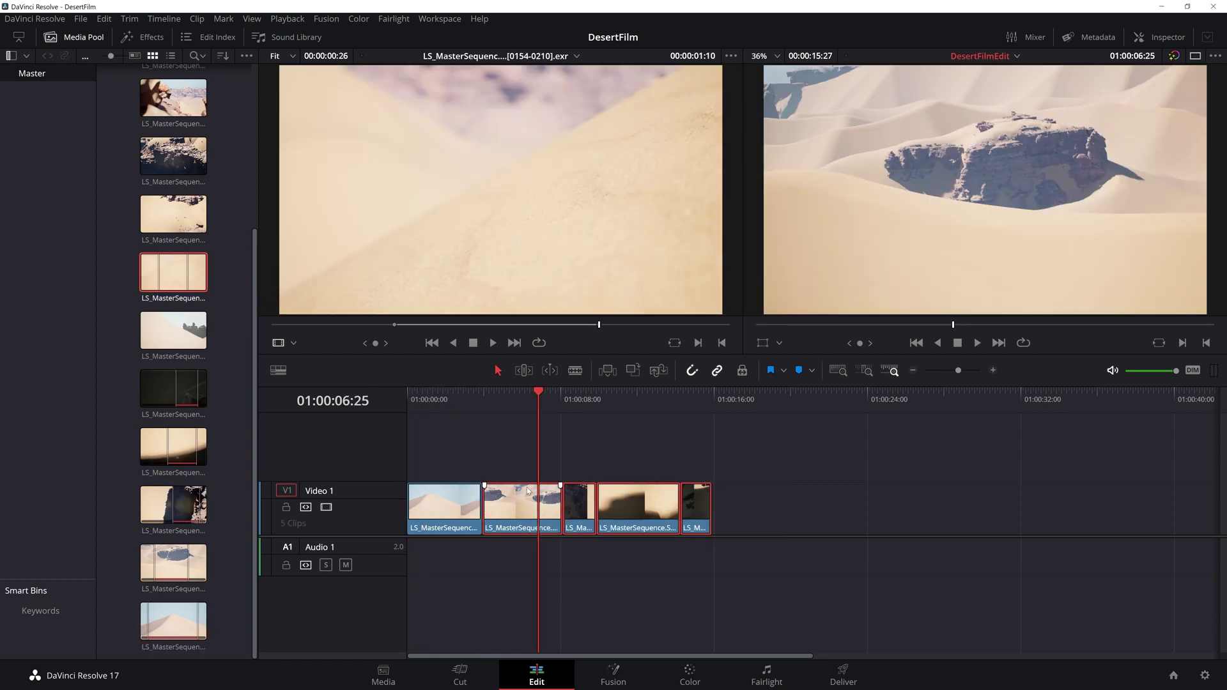
drag(511, 508, 573, 498)
click(558, 390)
Blade the clip at about 01:00:13:06 and ripple-delete the dark piece.
mouse_move(558, 390)
mouse_down()
mouse_move(575, 390)
mouse_move(560, 375)
mouse_up()
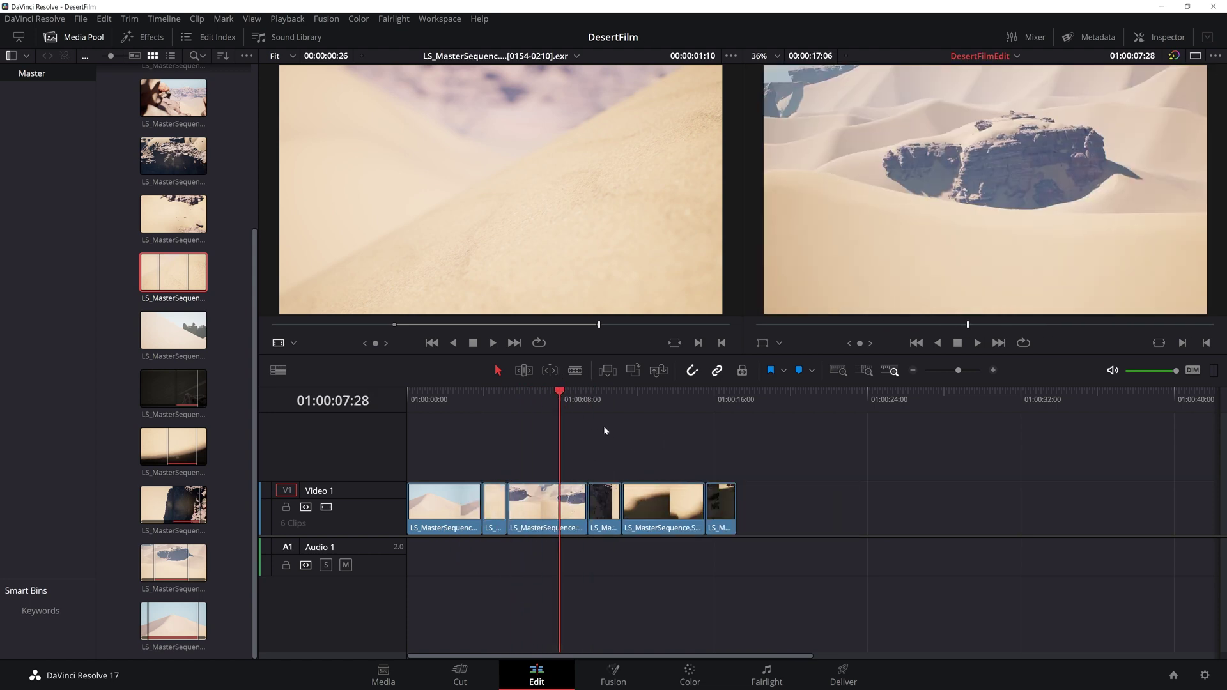
key(b)
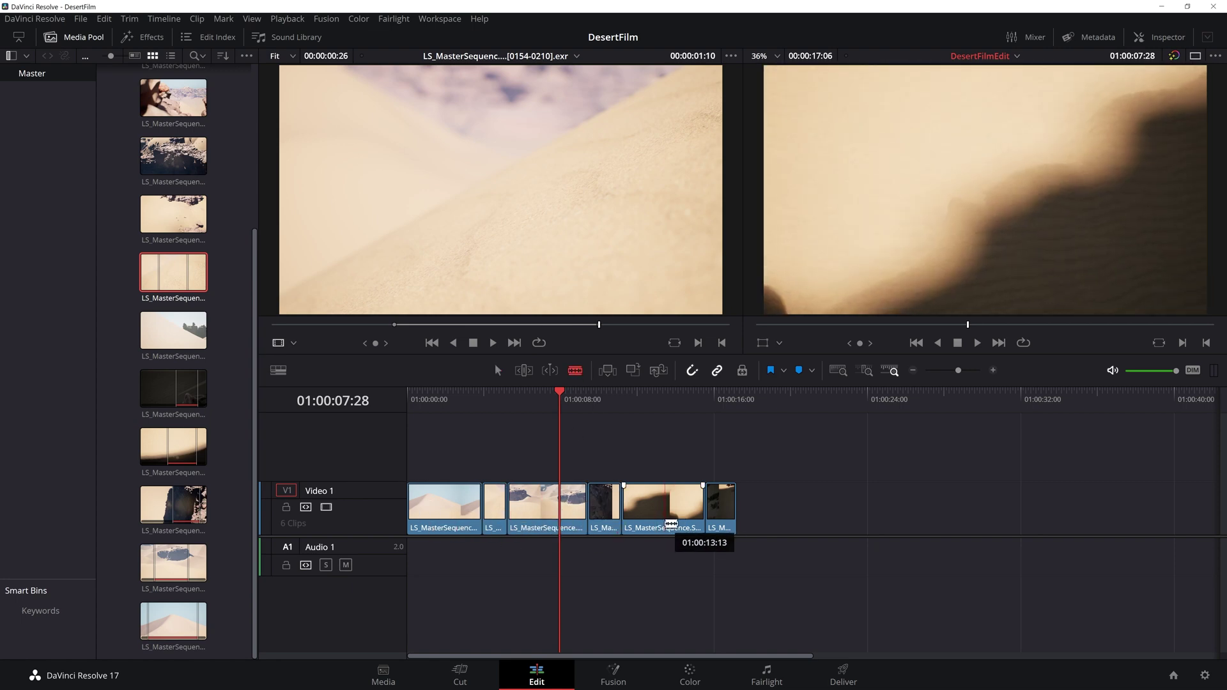
click(660, 500)
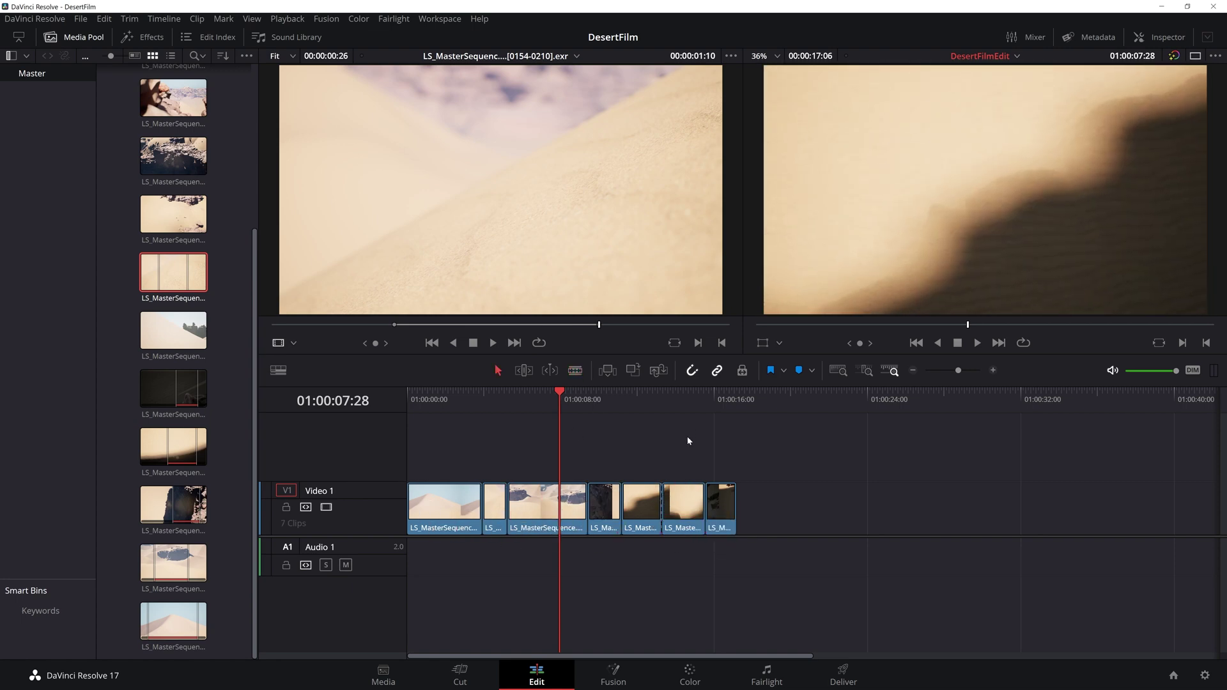
key(a)
click(642, 512)
key(Delete)
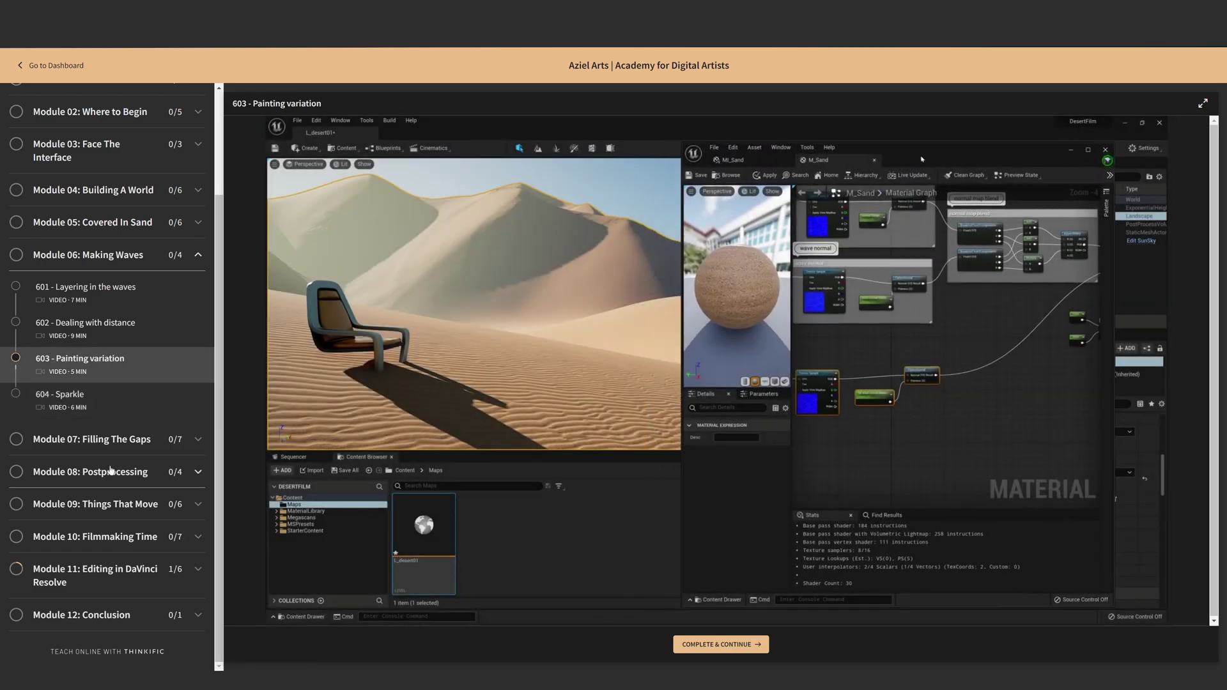
Play the Module 10 Camera movement lesson, then the Module 08 Bloom and flares lesson.
click(95, 536)
click(84, 488)
scroll(117, 631, down, 2)
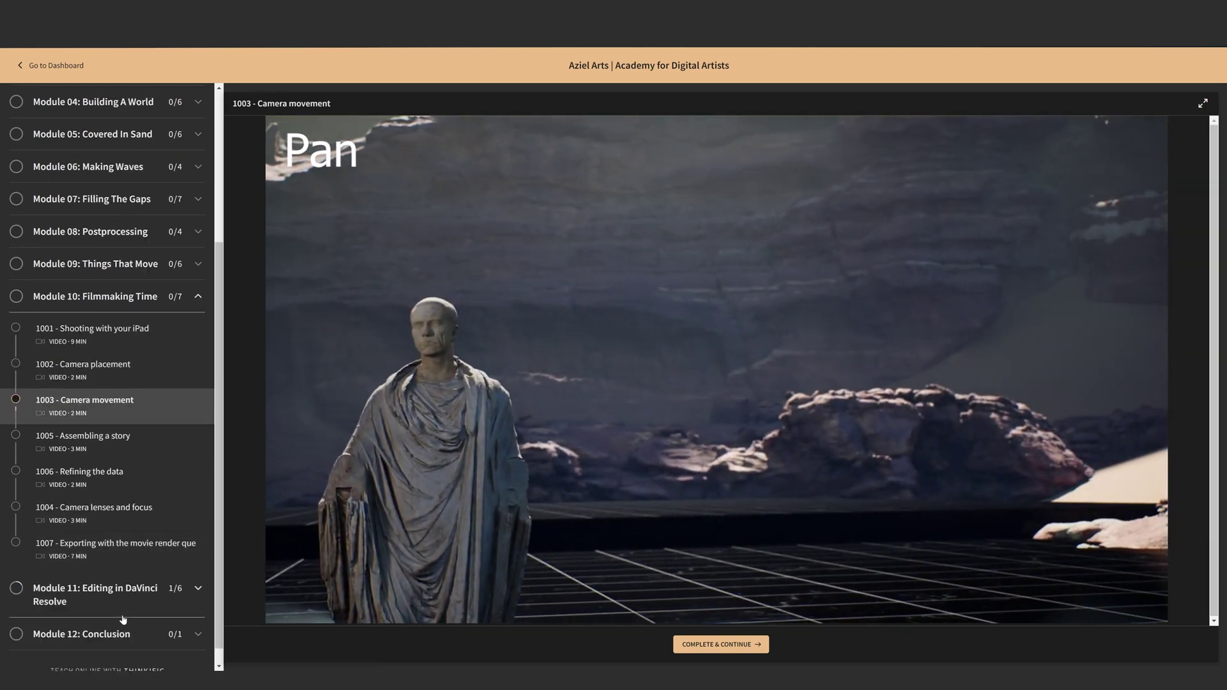
click(102, 236)
click(90, 390)
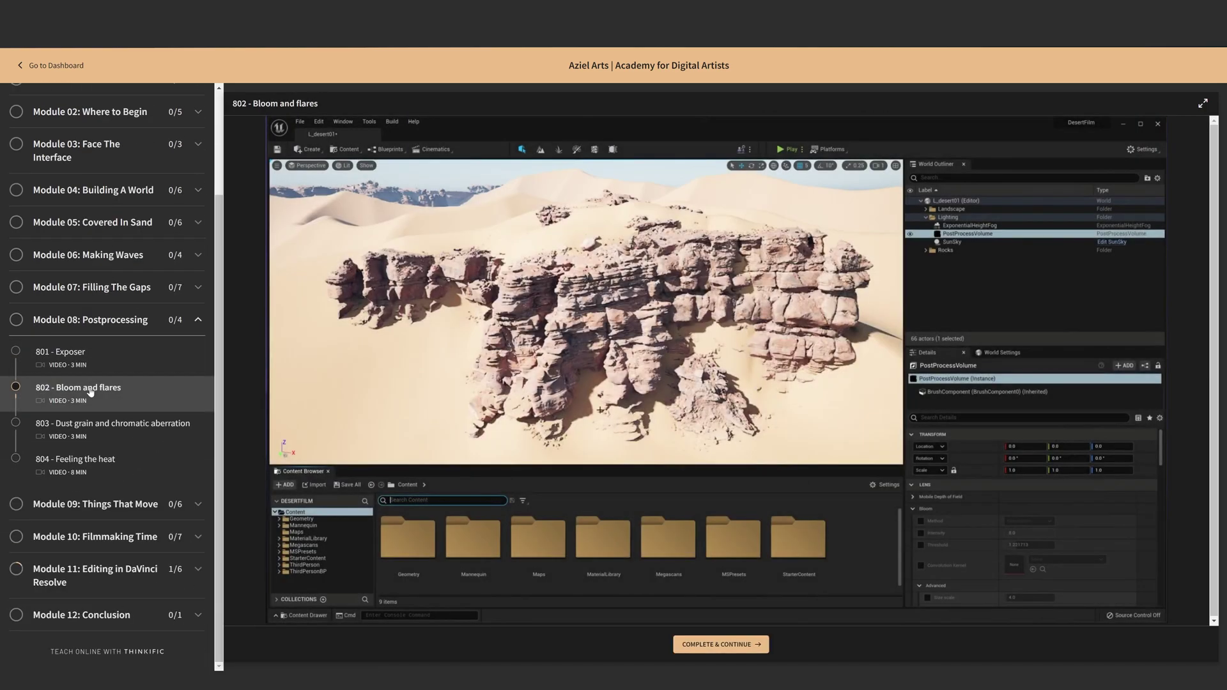
scroll(95, 390, up, 2)
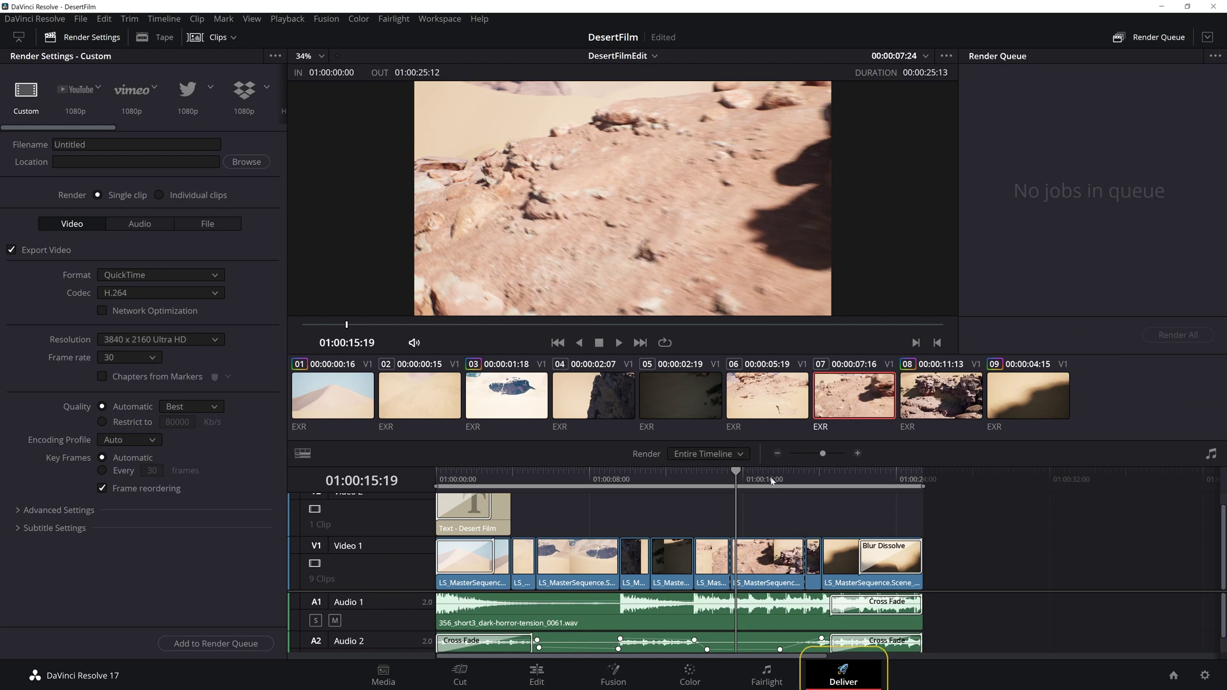
drag(469, 482, 501, 479)
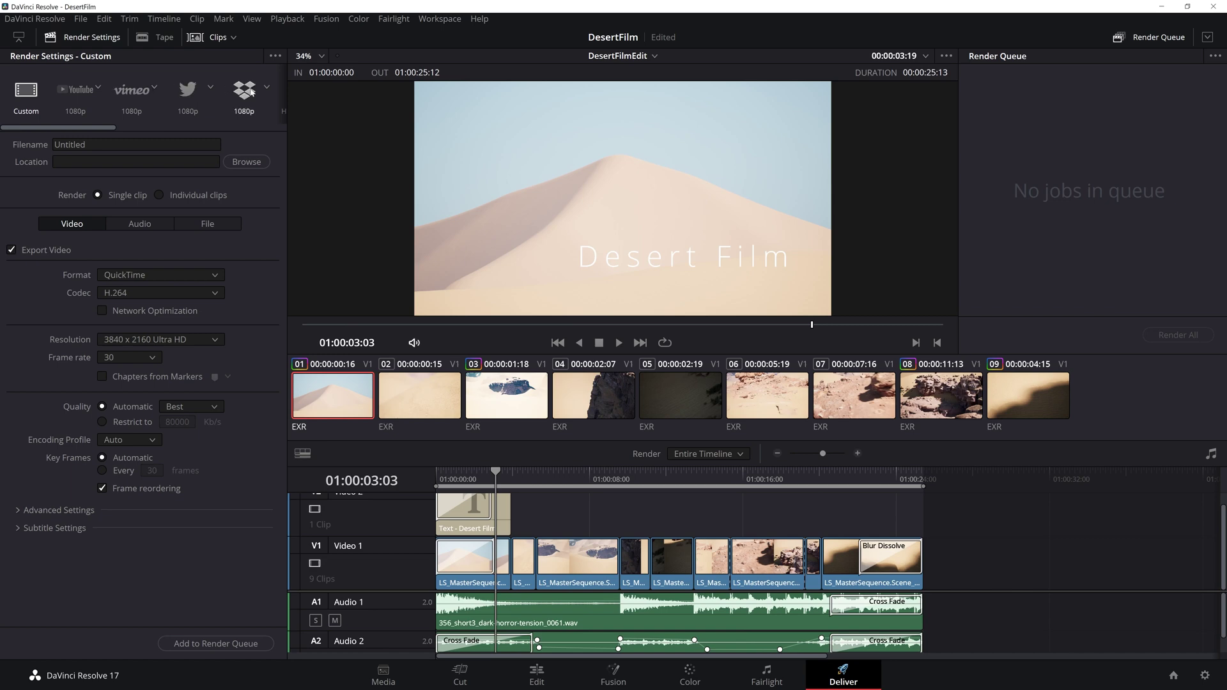
mouse_move(97, 128)
mouse_down()
mouse_move(224, 128)
mouse_move(82, 128)
mouse_up()
Apply the YouTube render preset with 3840 x 2160 Ultra HD resolution.
click(87, 97)
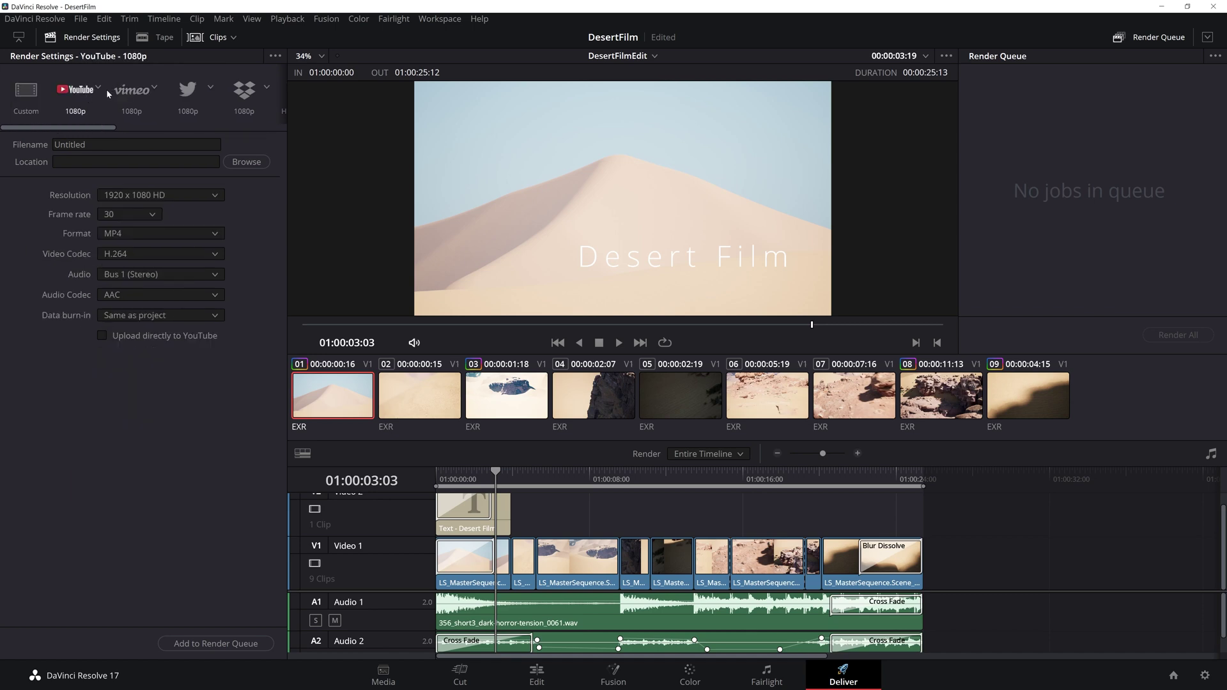
click(184, 196)
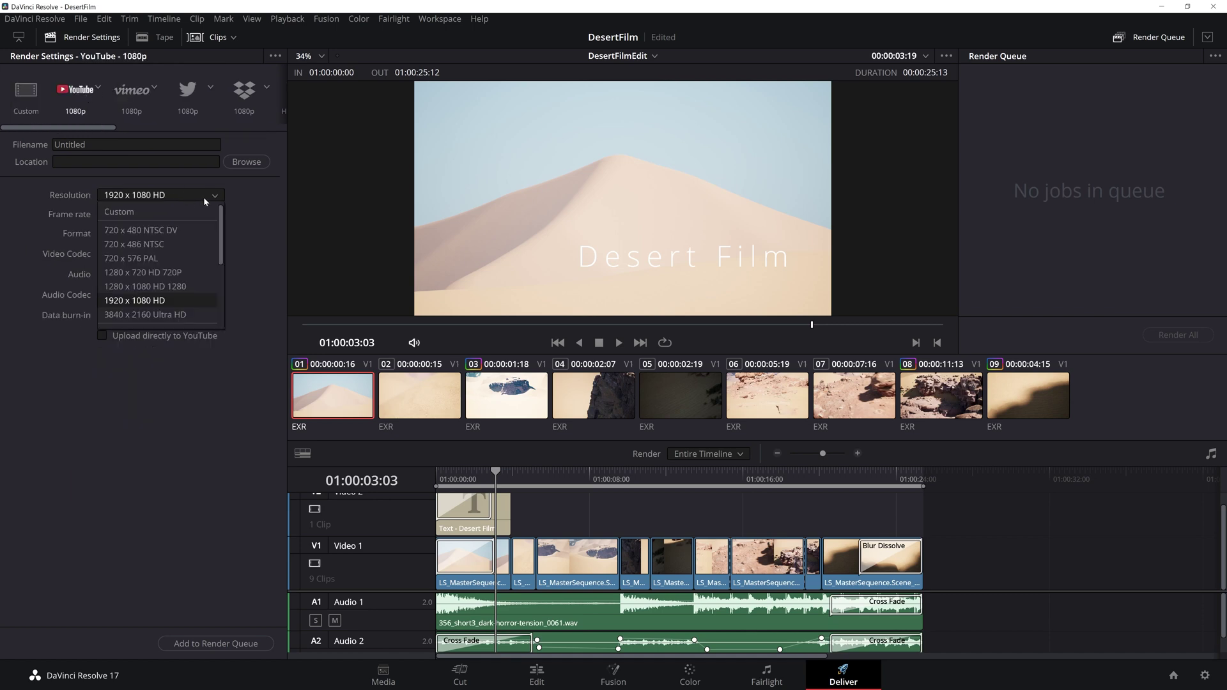
click(176, 318)
Load the H.264 Master preset and name the output file DesertFilm.
double_click(69, 144)
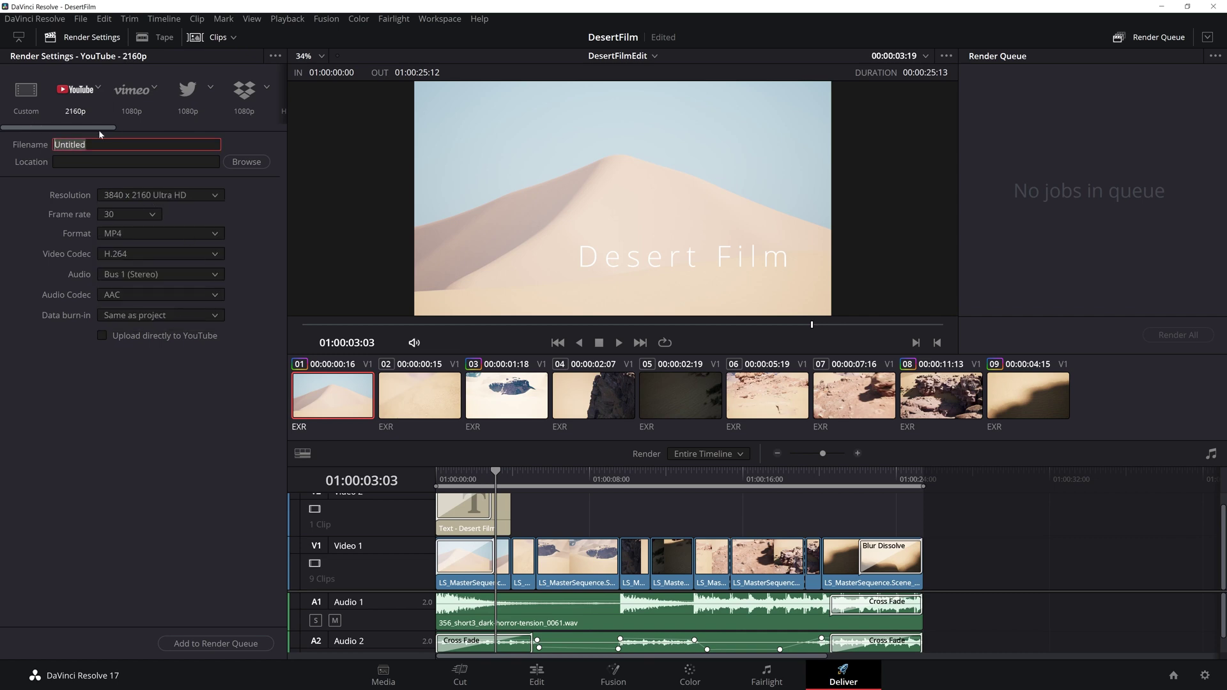
drag(36, 127, 166, 128)
click(125, 106)
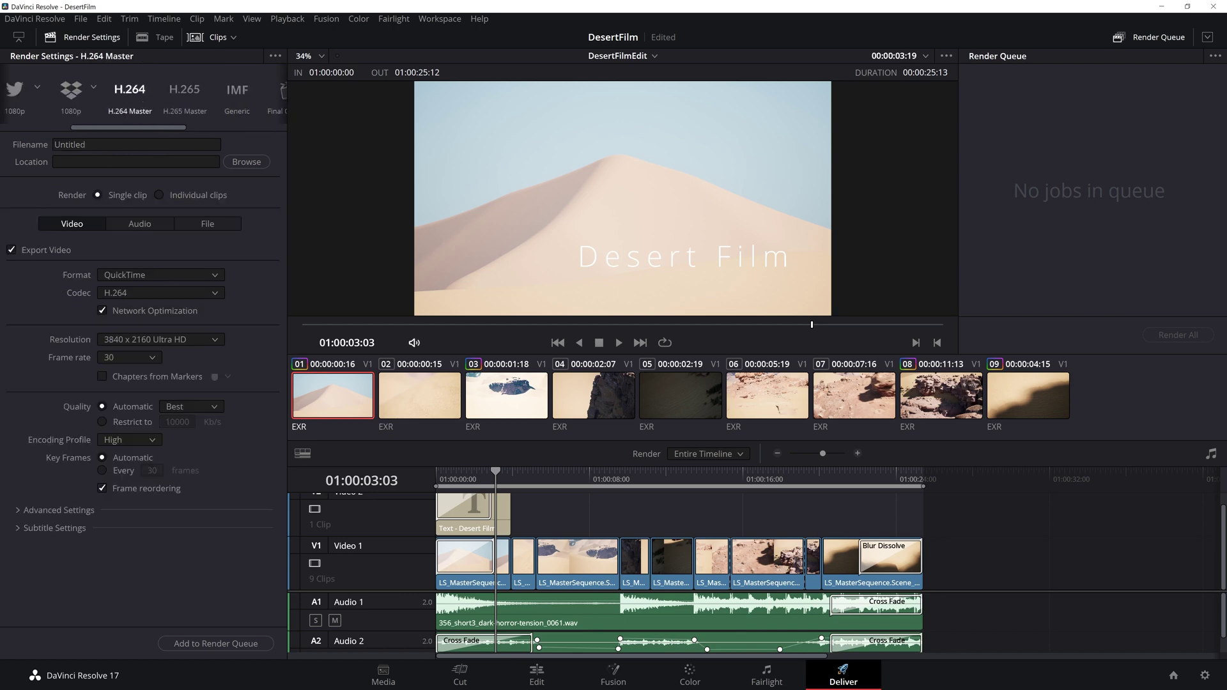
double_click(69, 144)
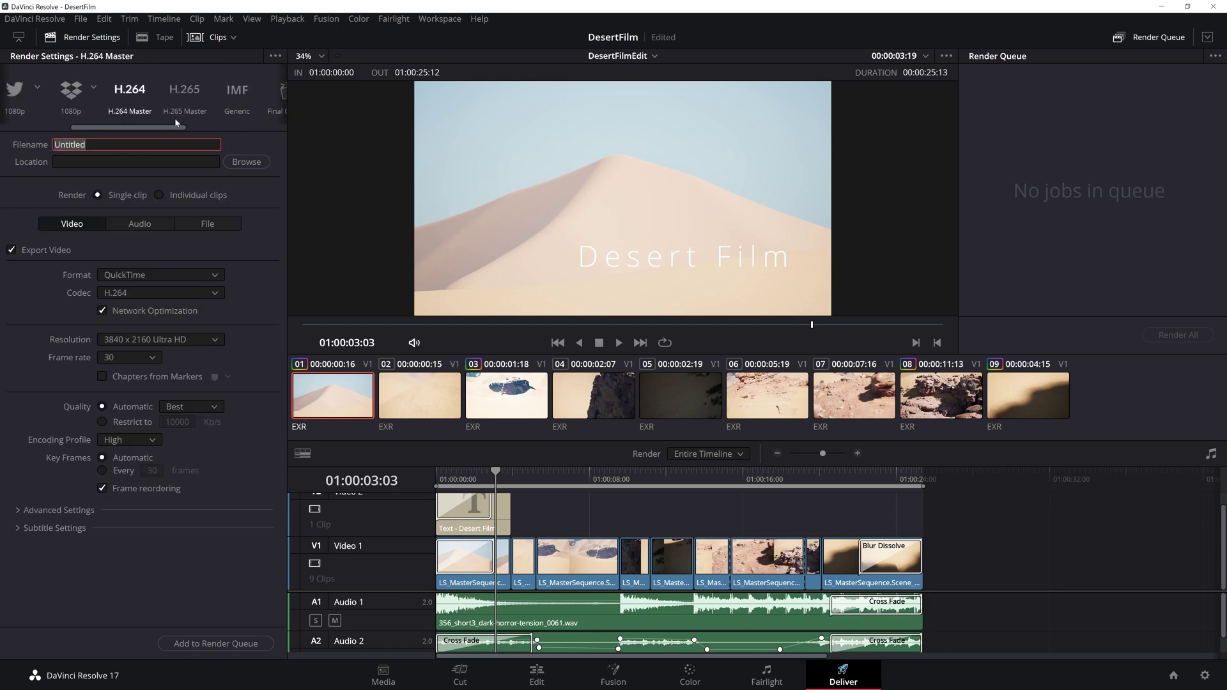
text(DesertFilm)
click(198, 340)
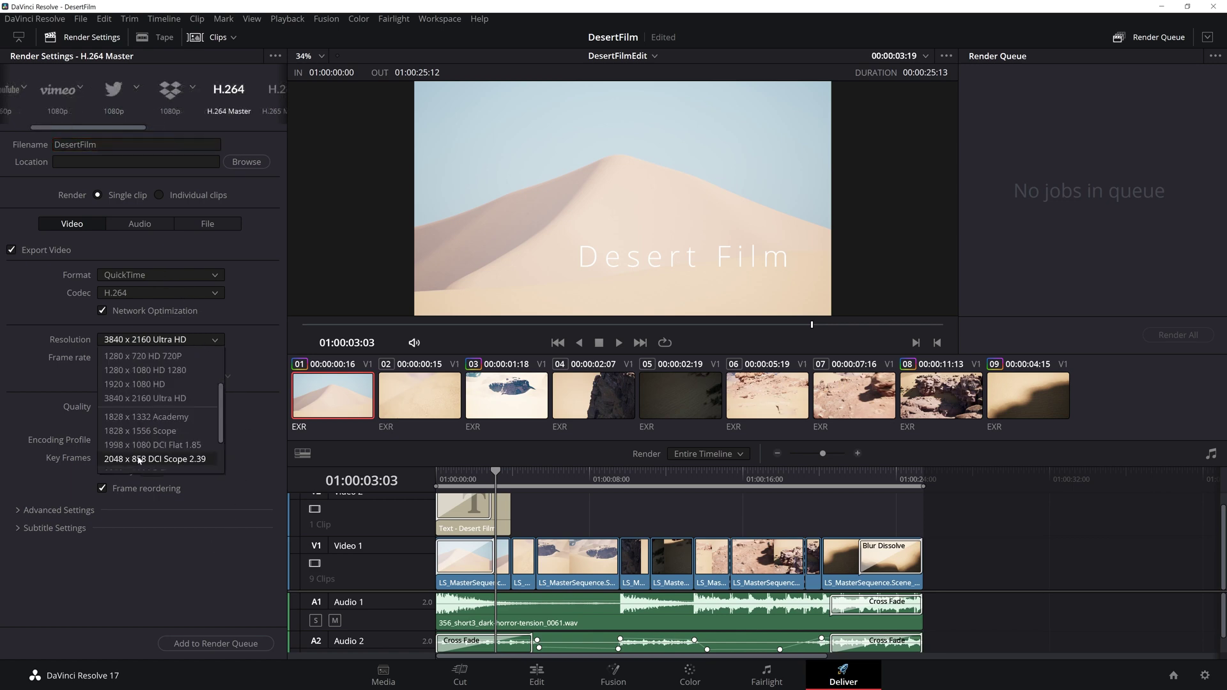
click(72, 361)
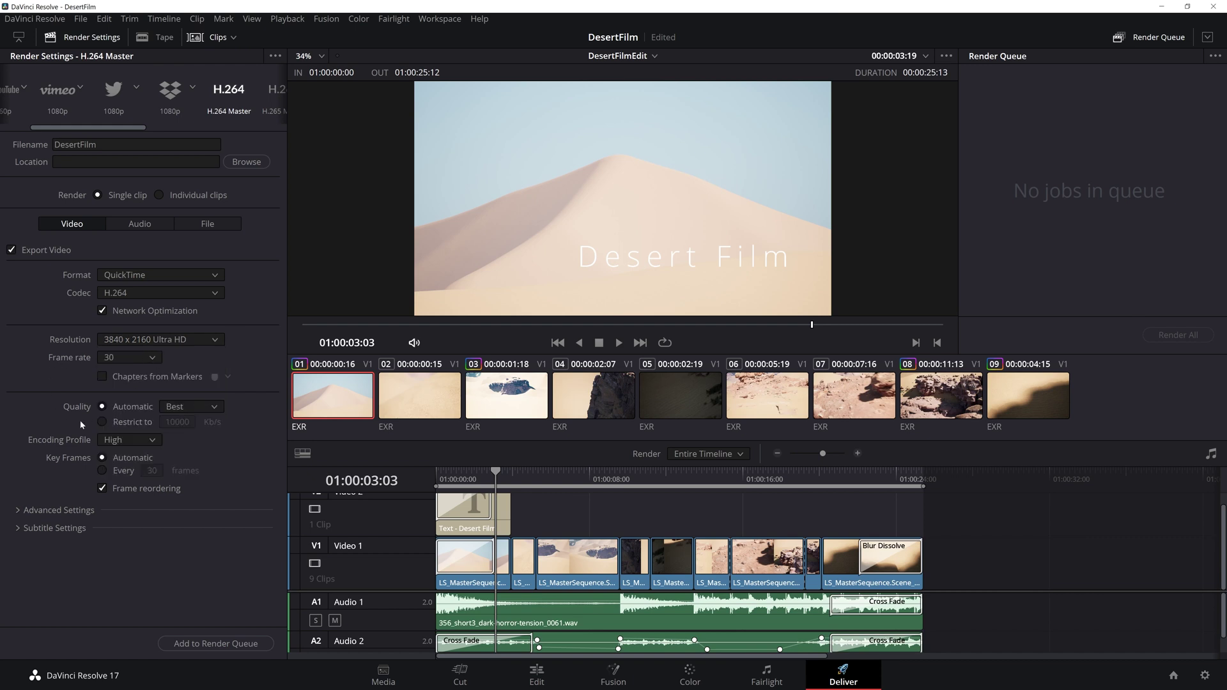
click(189, 405)
click(189, 405)
click(17, 511)
scroll(55, 551, down, 3)
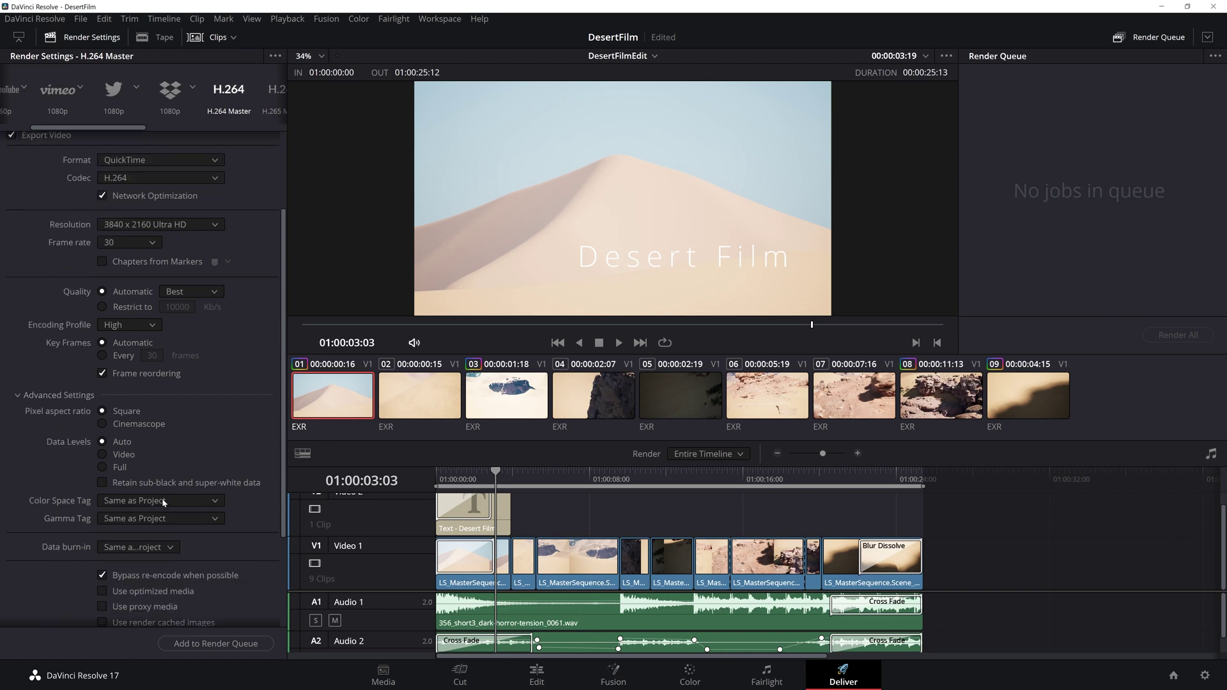
click(19, 396)
click(19, 530)
click(19, 529)
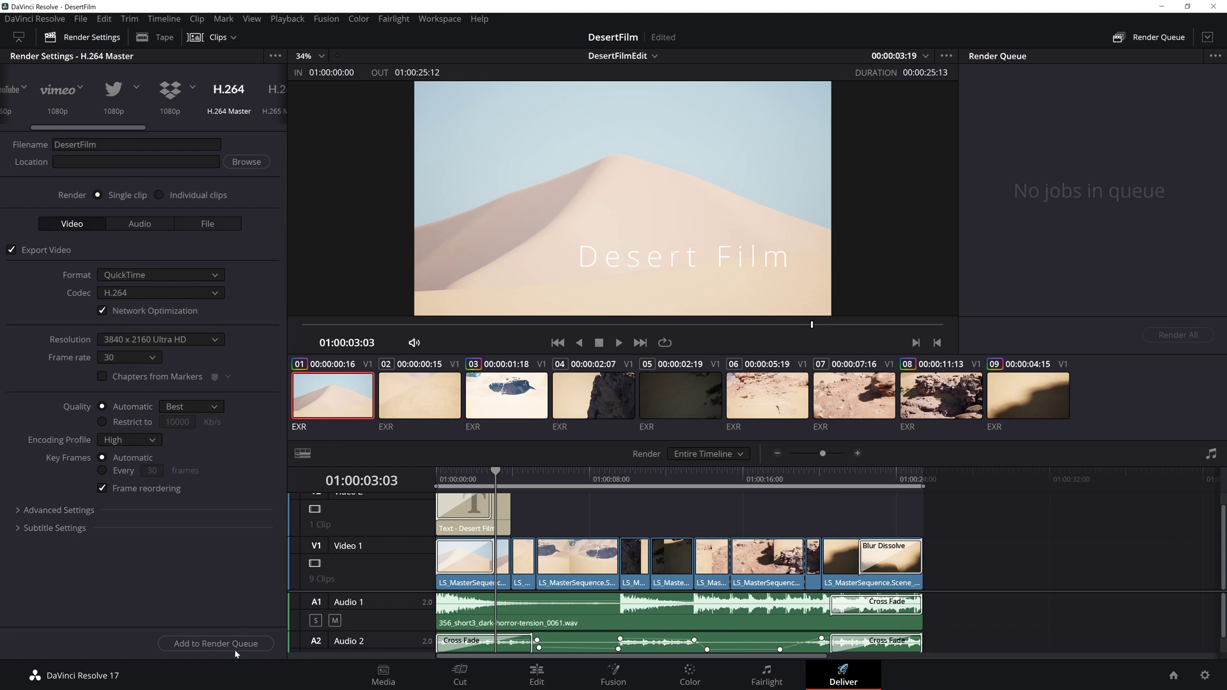
Add the QuickTime render to the queue as Job 1, saving DesertFilm.mov into the SandFilm out folder.
click(216, 643)
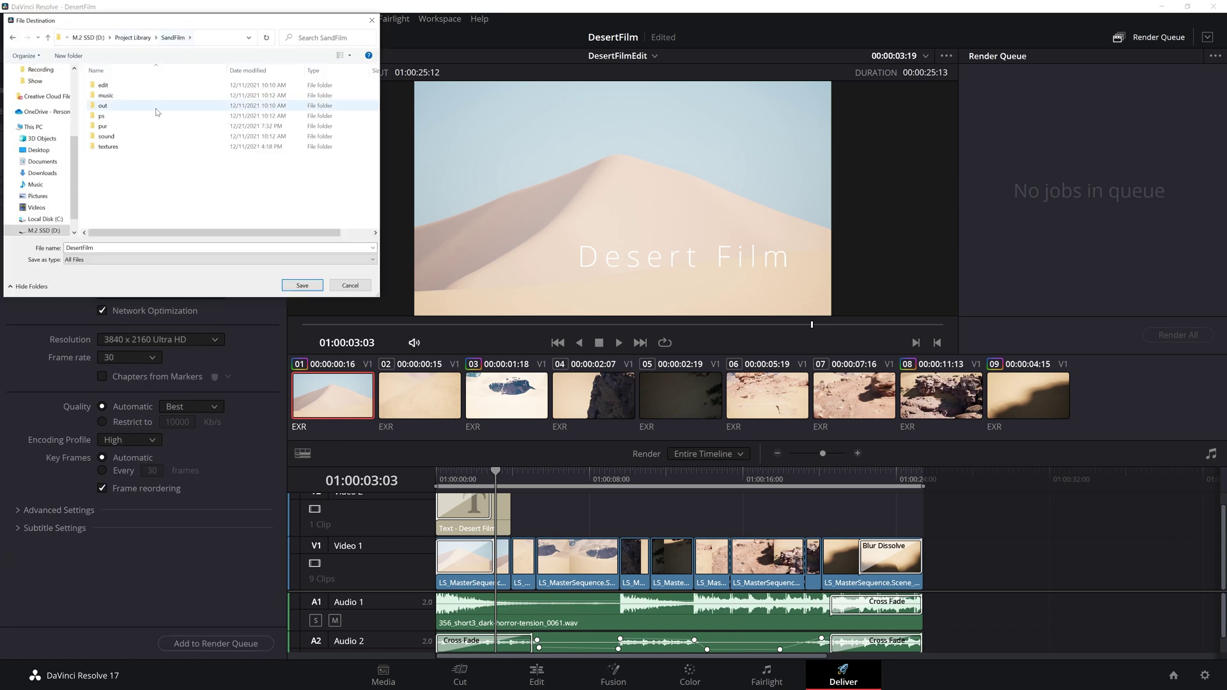
double_click(117, 106)
click(299, 287)
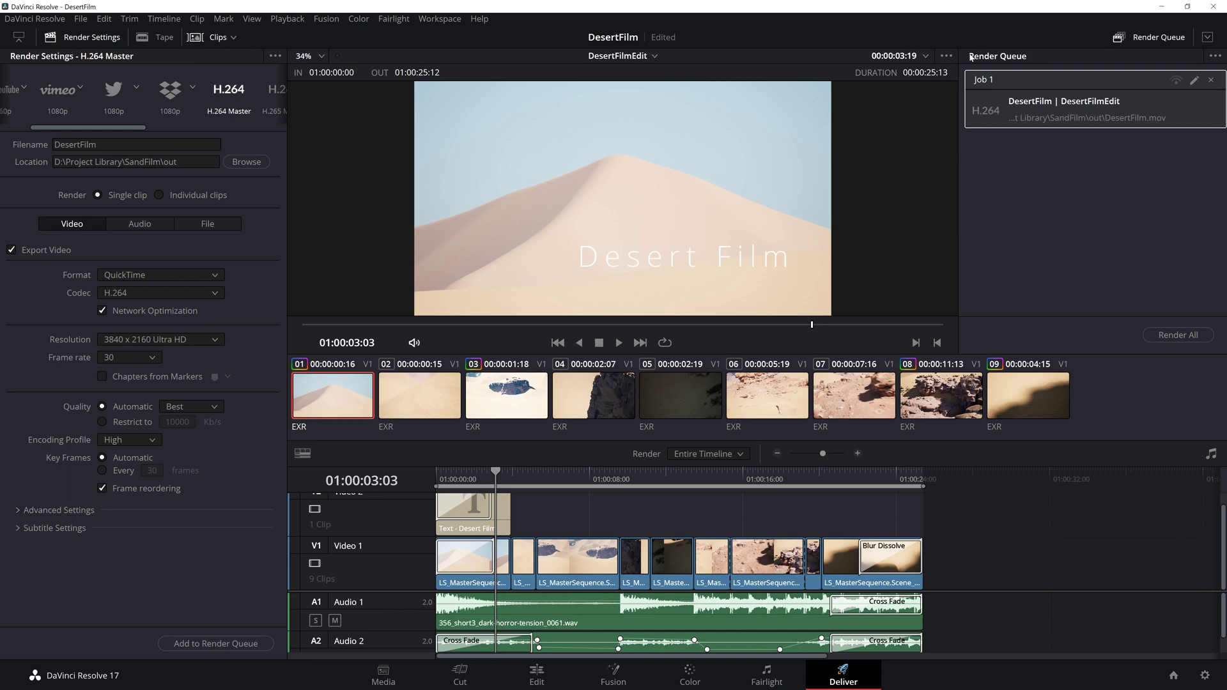
Queue a second job using the YouTube 2160p preset, then deselect all queued jobs.
scroll(144, 96, left, 1)
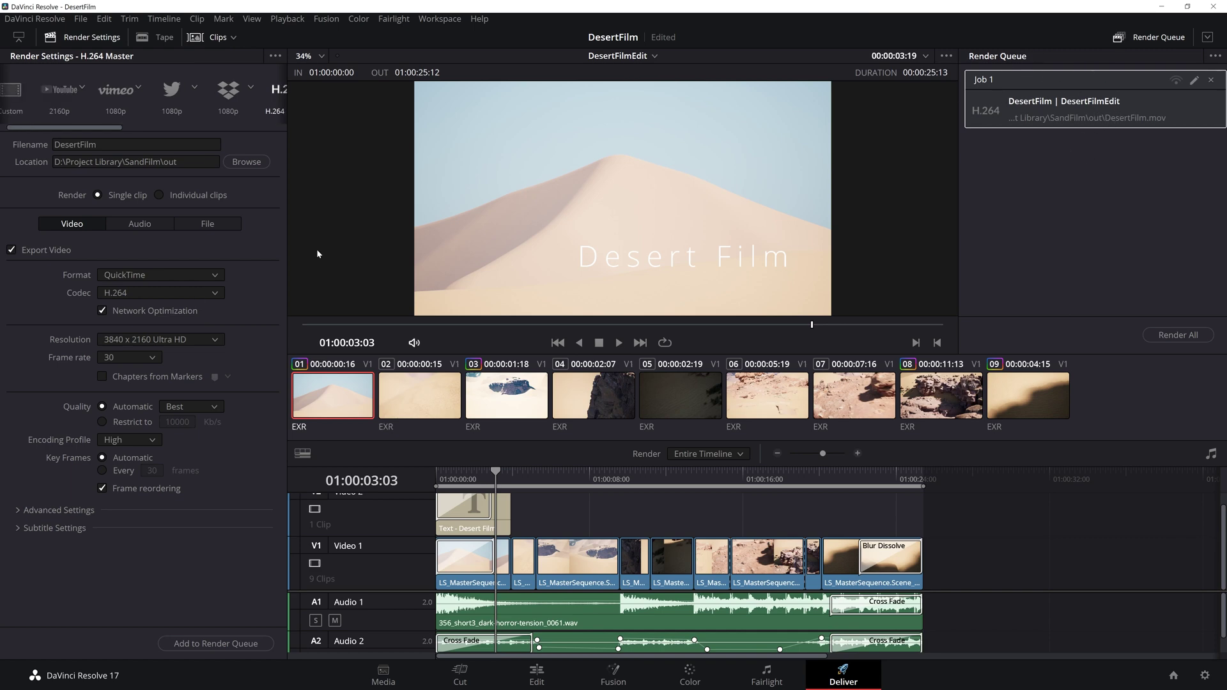
click(76, 92)
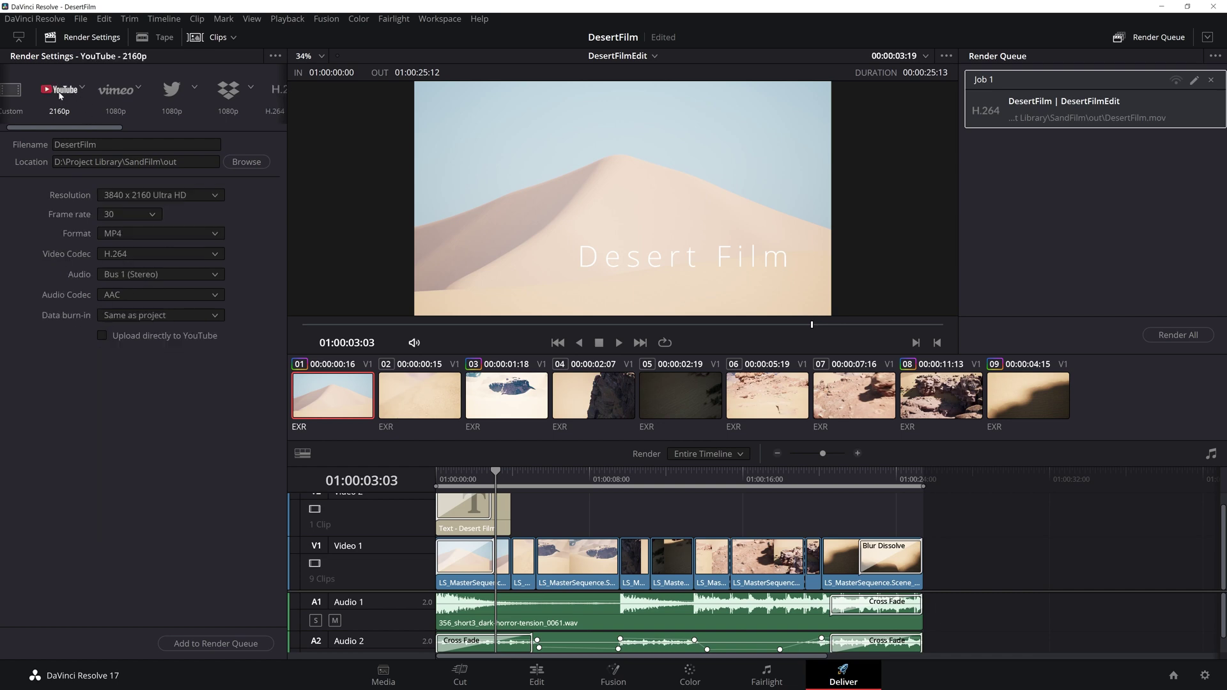
click(224, 644)
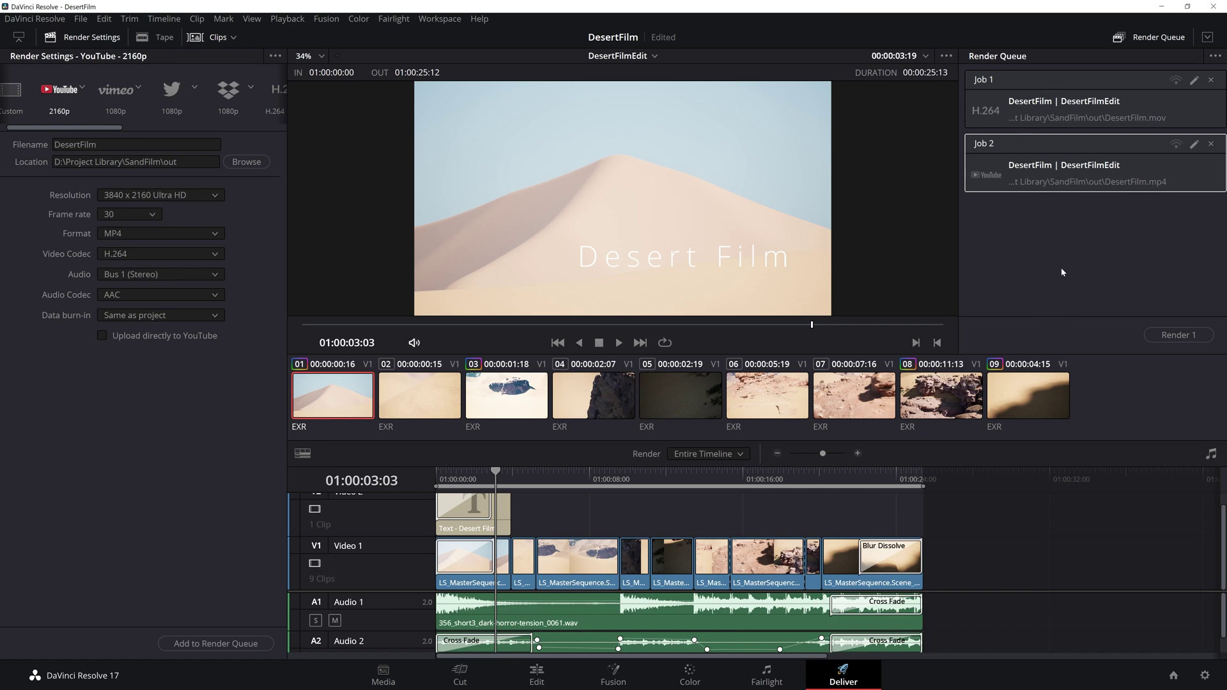
click(1064, 103)
click(1097, 255)
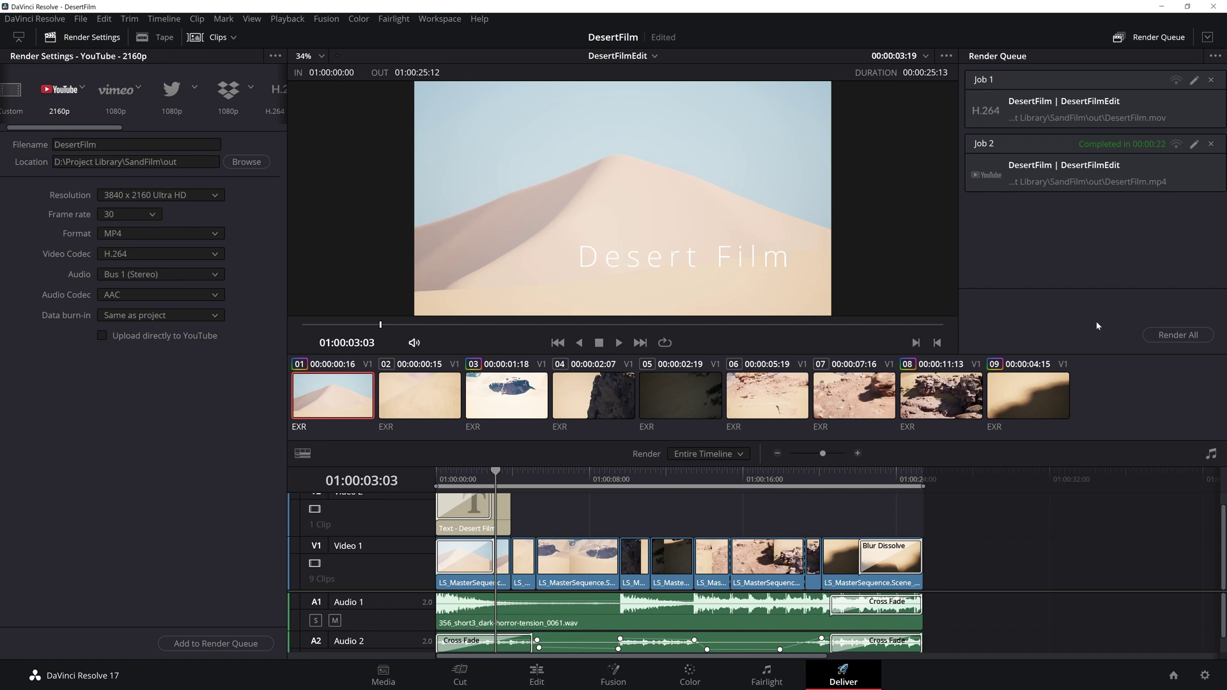
Render all queued jobs, confirming the re-render of the already finished job.
click(1178, 337)
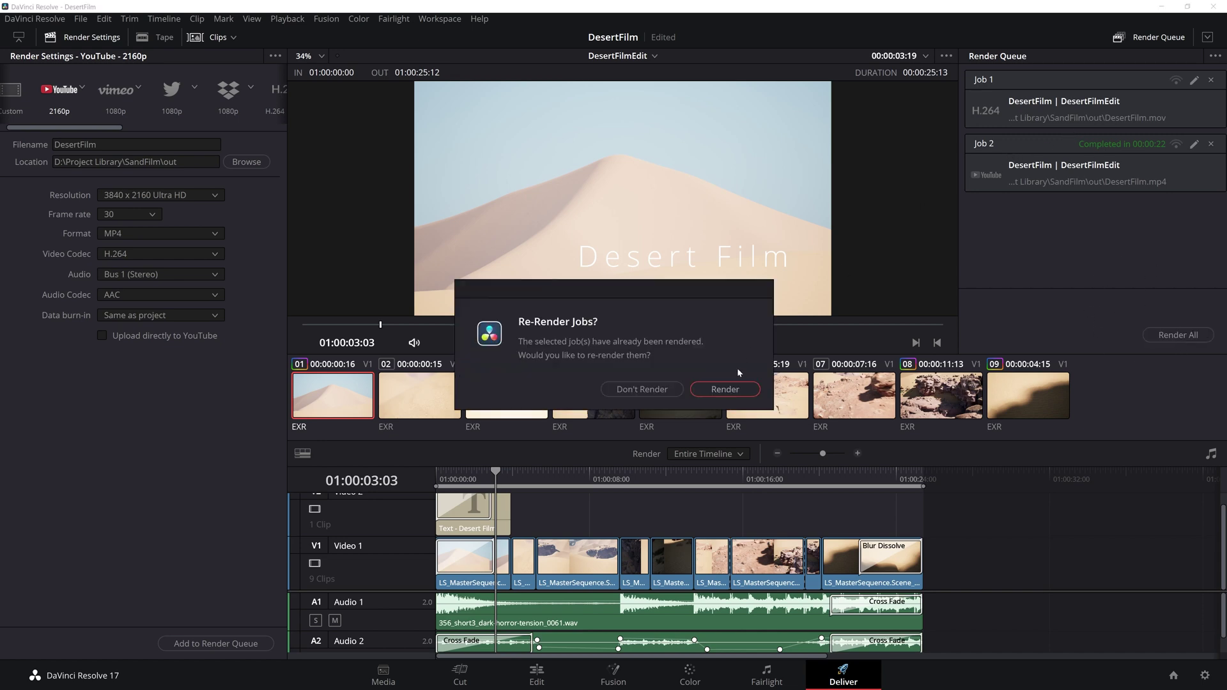
click(722, 390)
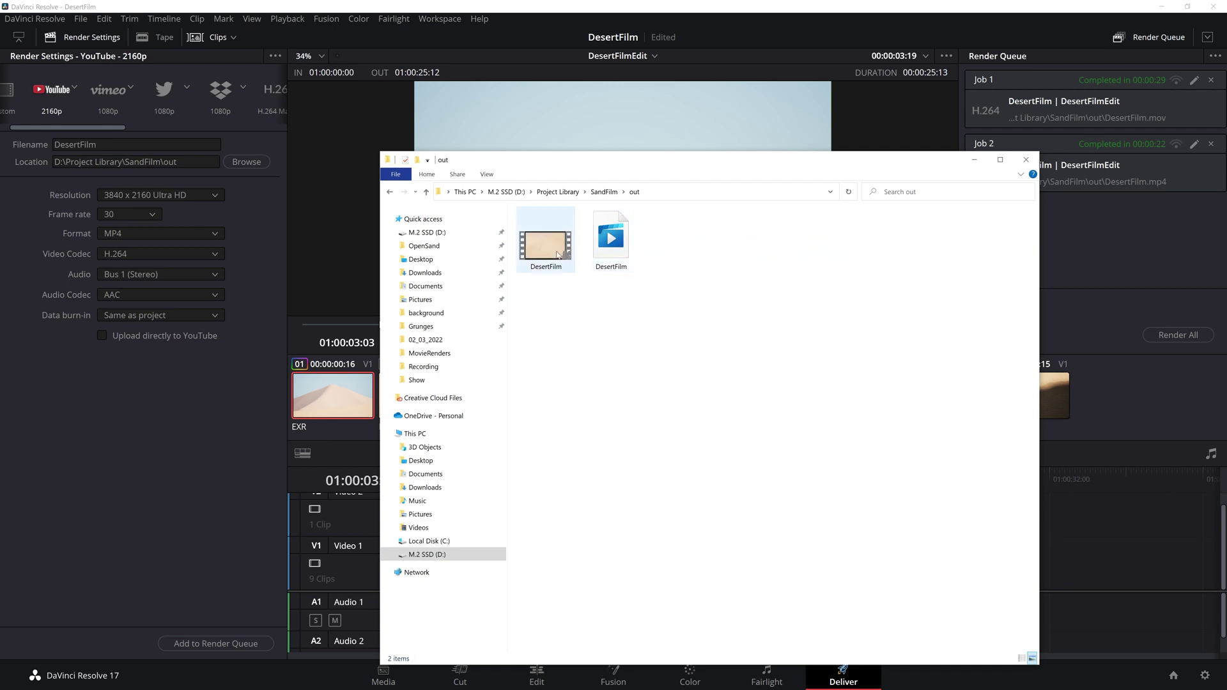
Select the DesertFilm .mov render, then the 28.7 MB DesertFilm .mp4 in the out folder.
click(554, 251)
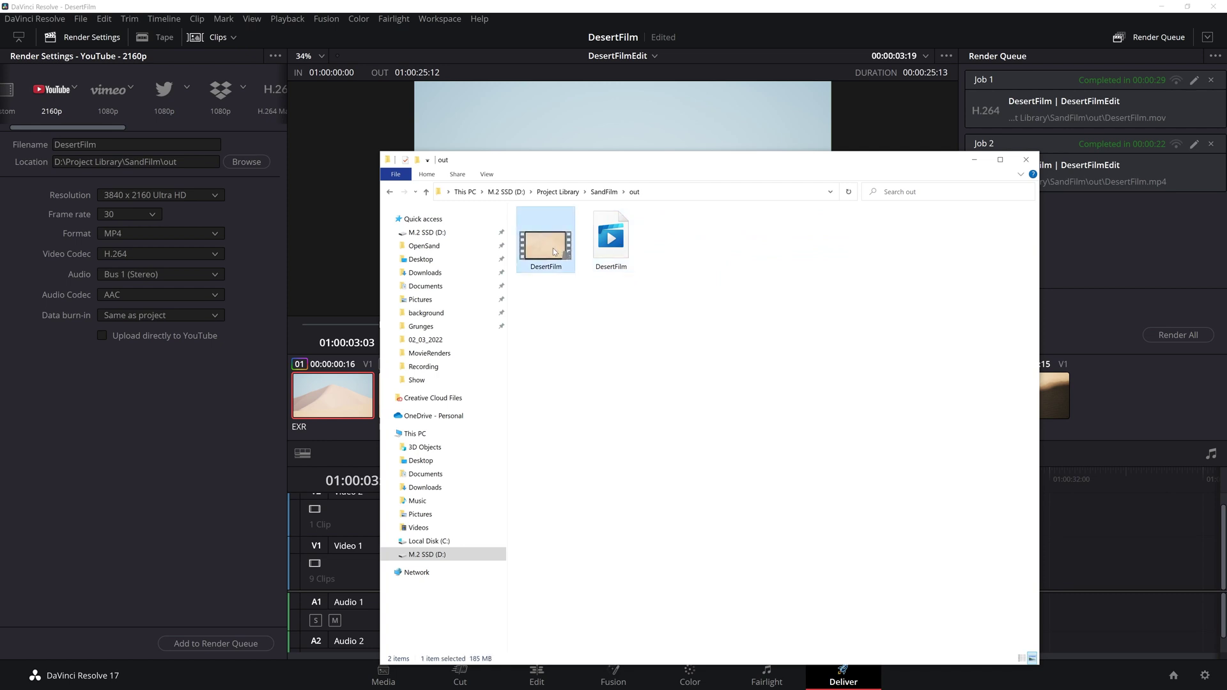
click(624, 243)
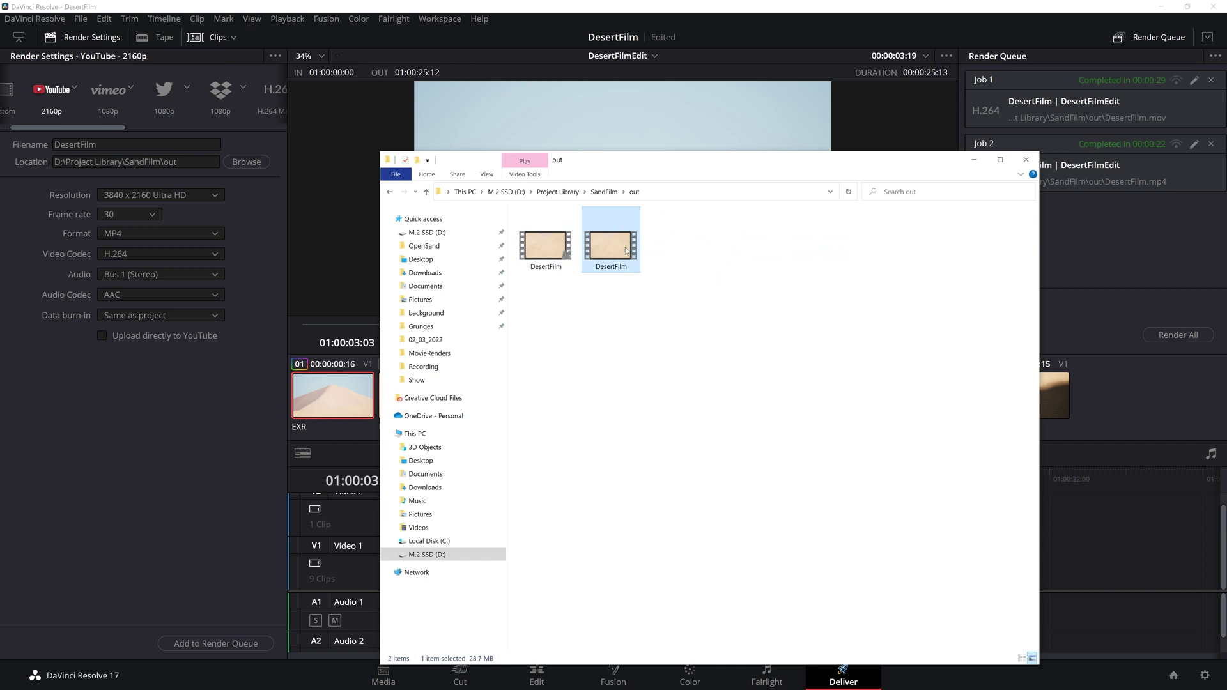
Open DesertFilm.mp4 in Movies & TV and start playback.
double_click(625, 249)
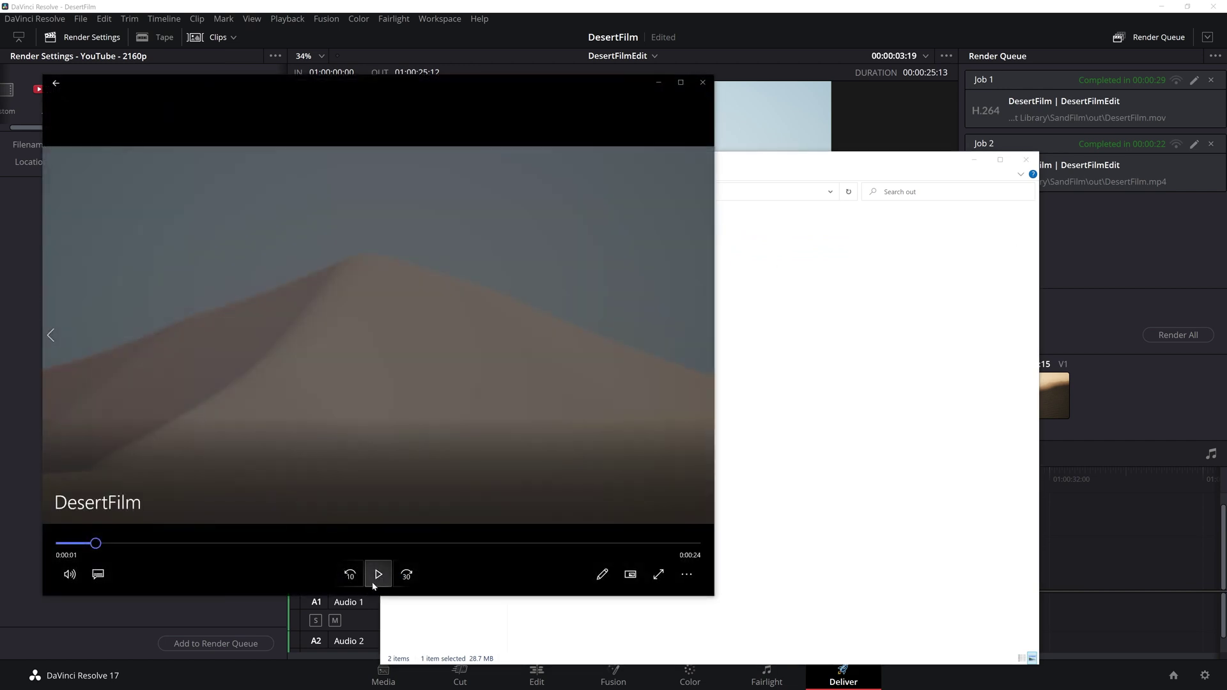
click(374, 583)
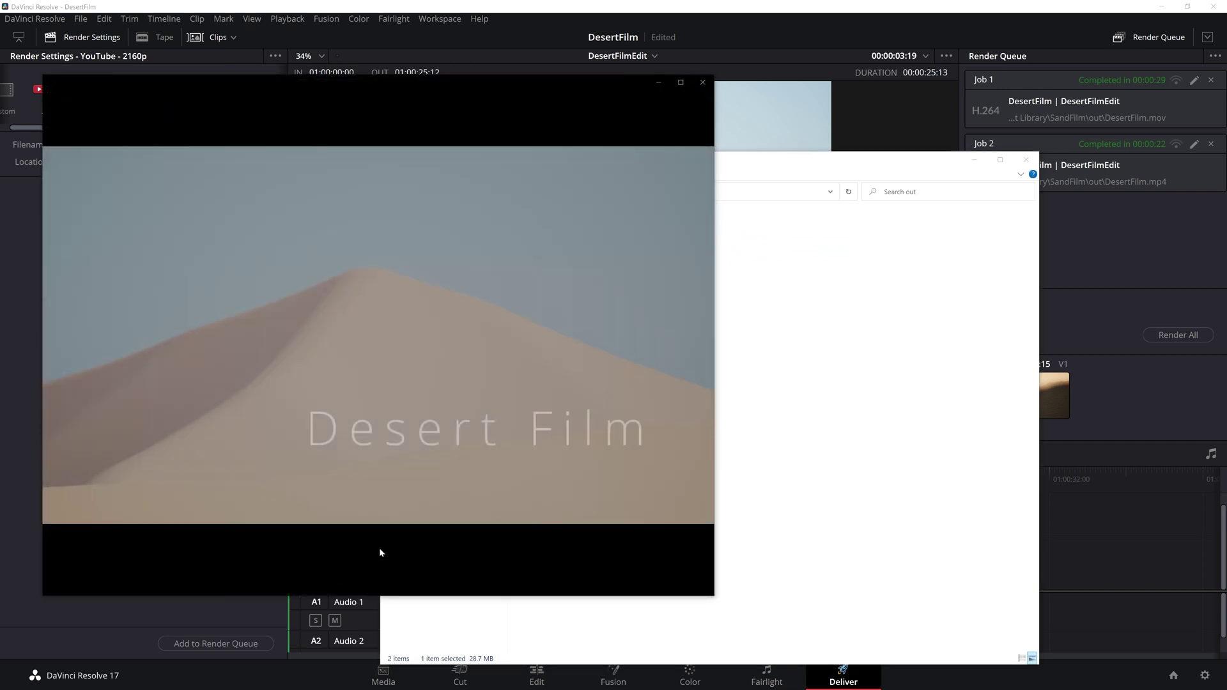